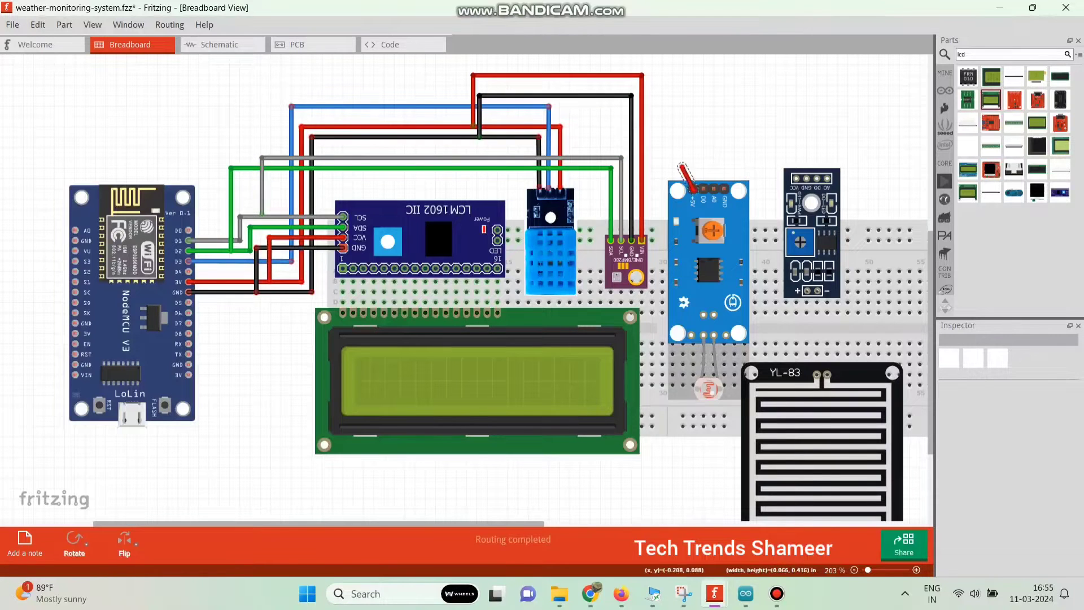
Step: Wire the light sensor module's +5V pin to the red power wire and its GND pin to the black ground wire, colouring the ground connection black
mouse_move(682, 166)
mouse_down()
mouse_move(642, 162)
mouse_move(693, 163)
mouse_move(730, 133)
mouse_move(631, 151)
mouse_move(725, 151)
mouse_up()
click(729, 186)
right_click(714, 150)
mouse_move(745, 168)
click(858, 189)
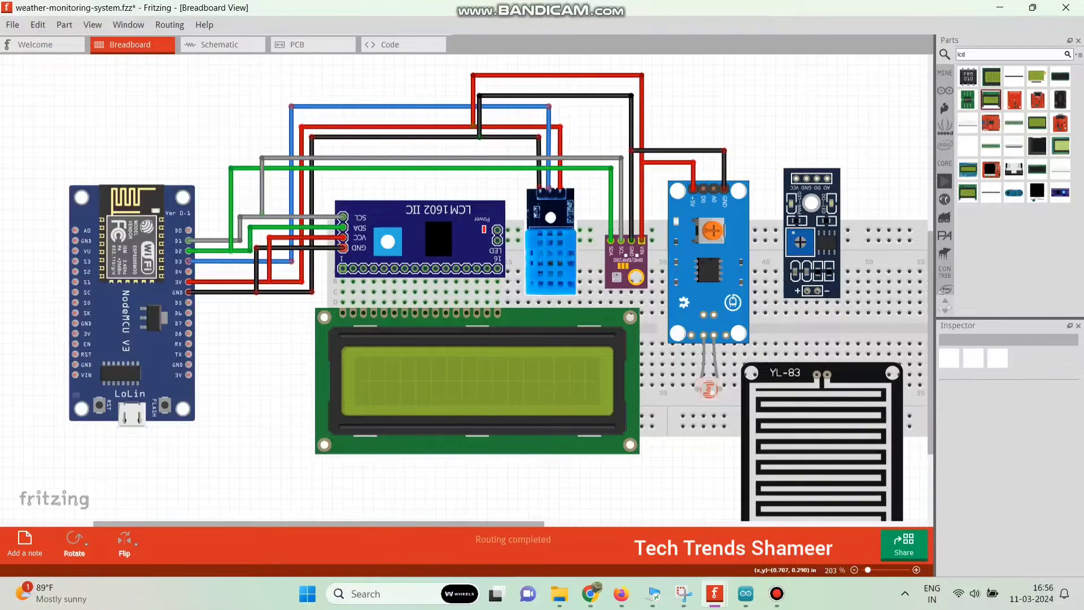
Step: Connect the light sensor module's DO pin to NodeMCU pin D0, routing the wire above the other wires and colouring it ochre
drag(703, 188, 209, 65)
drag(449, 125, 703, 65)
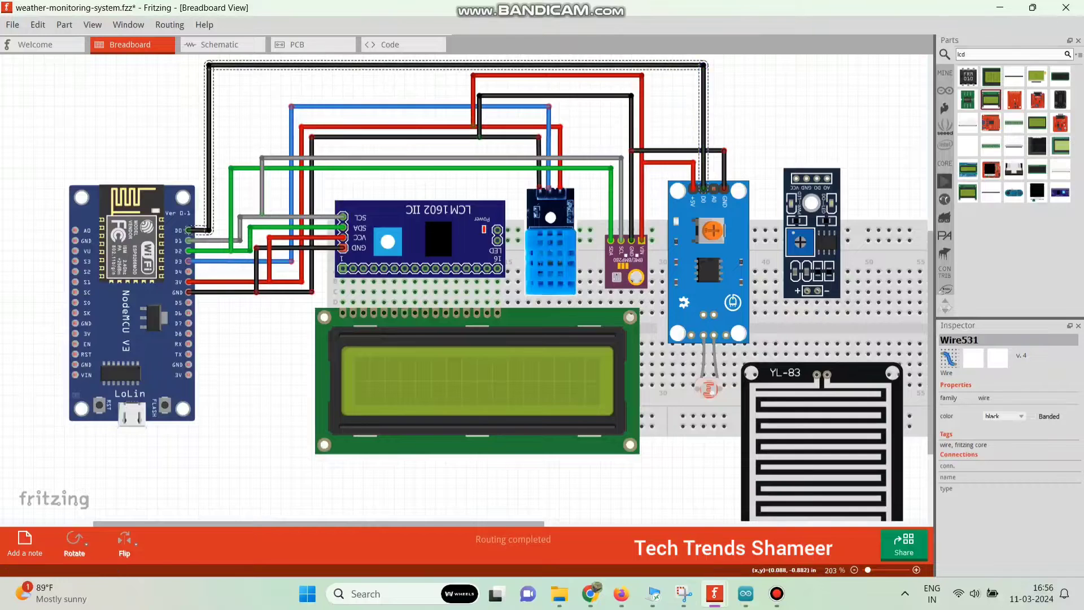
right_click(671, 65)
mouse_move(706, 87)
click(824, 187)
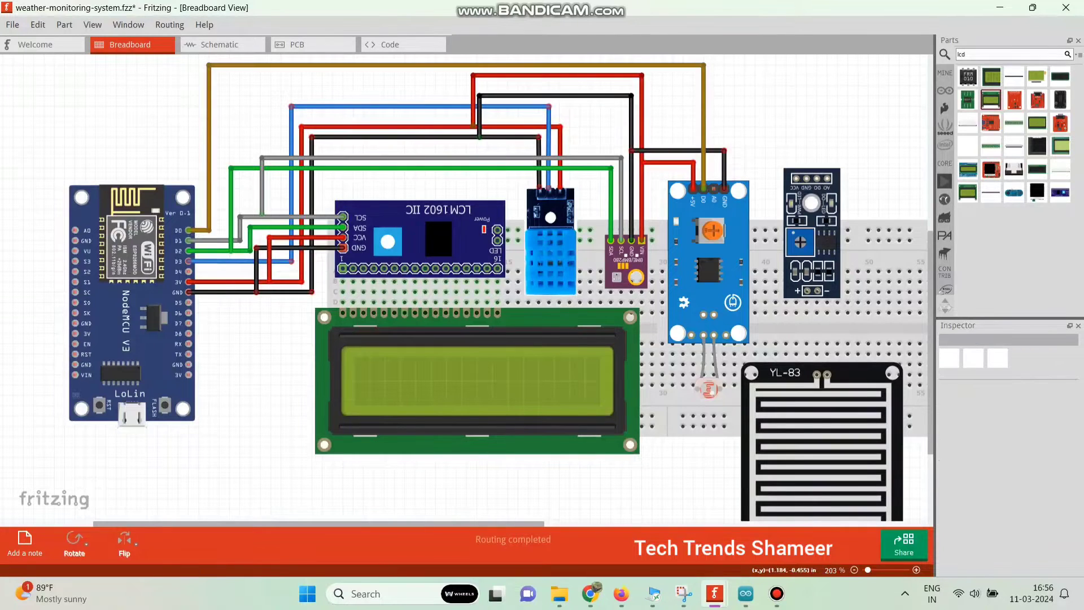
Step: Connect the rain module's two sensor pins to the YL-83 rain board's pins, colouring one of the wires cyan
drag(807, 290, 827, 374)
right_click(811, 320)
mouse_move(847, 340)
click(957, 452)
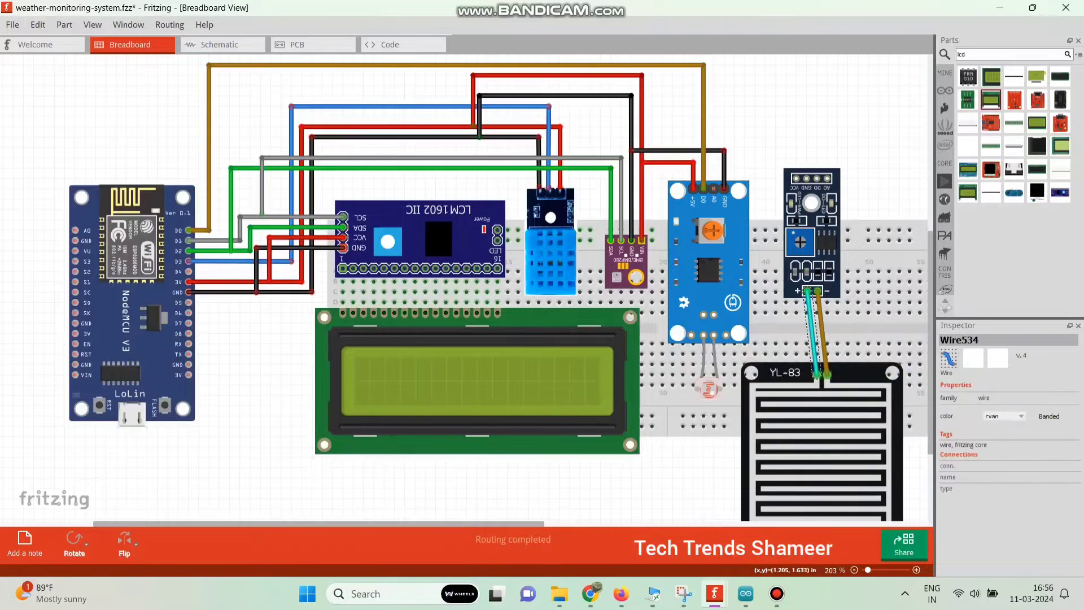
Step: Wire the rain module's VCC pin to the red power wire and colour the connection red
mouse_move(796, 178)
mouse_down()
mouse_move(799, 125)
mouse_move(638, 135)
mouse_move(786, 127)
mouse_move(796, 138)
mouse_up()
right_click(768, 138)
mouse_move(804, 158)
click(917, 170)
click(872, 136)
Step: Wire the rain module's GND pin to the black ground wire and colour the connection black
mouse_move(806, 178)
mouse_down()
mouse_move(672, 121)
mouse_move(628, 128)
mouse_move(807, 127)
mouse_up()
click(858, 125)
right_click(773, 129)
mouse_move(804, 148)
click(922, 172)
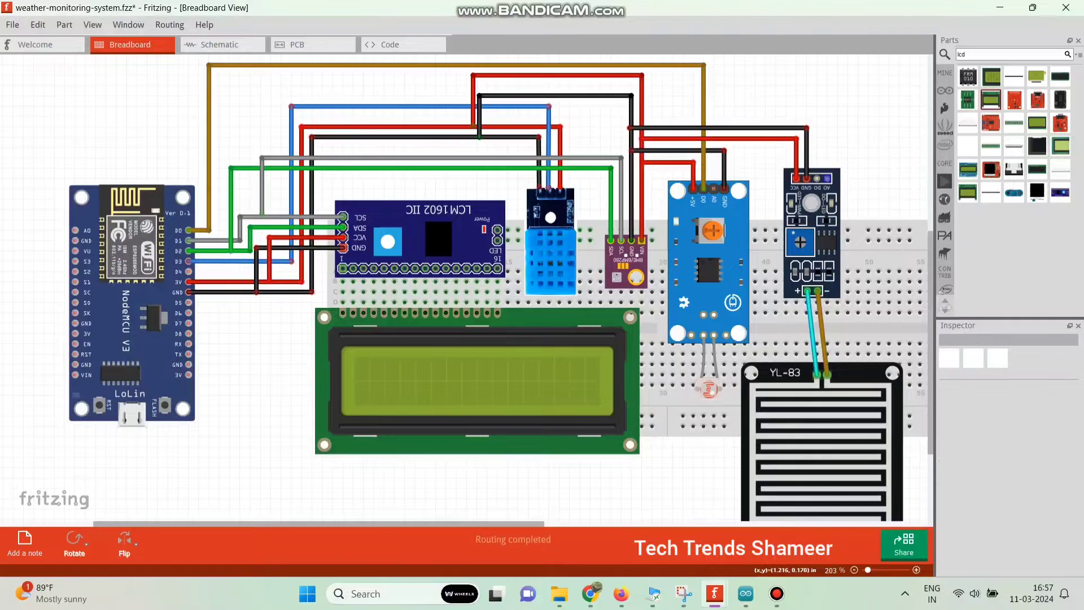
Step: Connect the rain module's AO pin to NodeMCU pin A0, routing the wire above the circuit and around the NodeMCU, and change its colour
drag(827, 178, 76, 230)
drag(211, 221, 22, 230)
drag(113, 224, 43, 86)
drag(180, 102, 827, 86)
drag(44, 85, 23, 86)
right_click(46, 86)
mouse_move(76, 105)
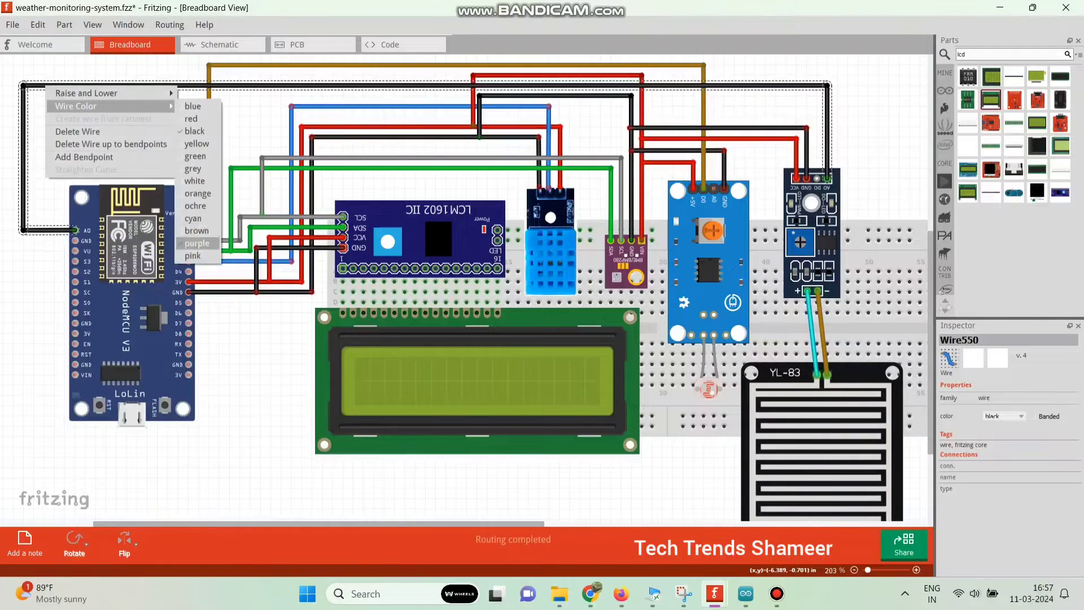
click(197, 170)
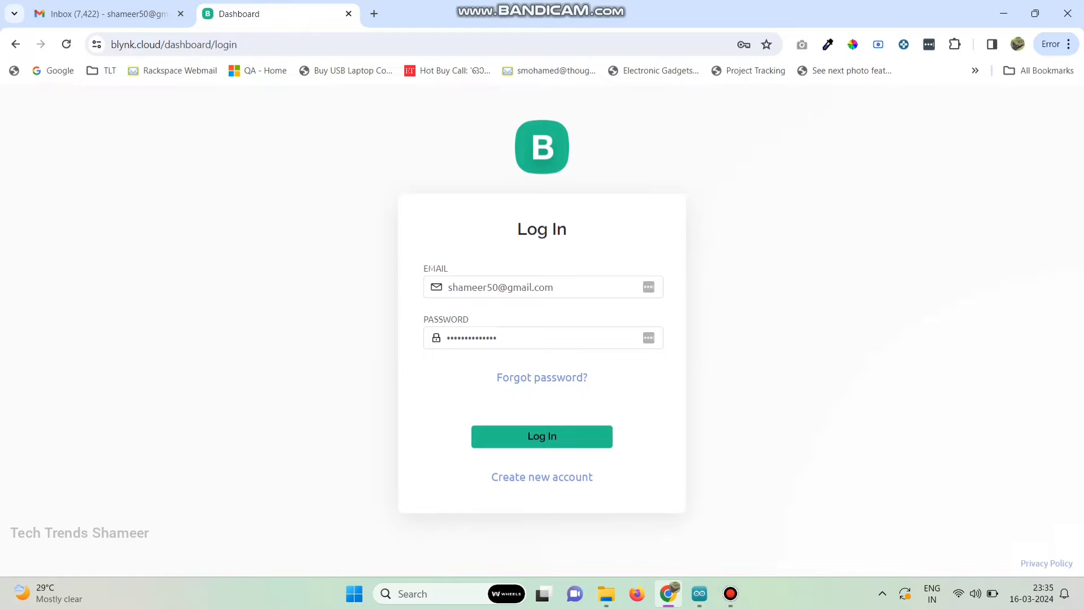
Step: Log in to the Blynk console in the browser and open the Developer Zone templates
click(542, 436)
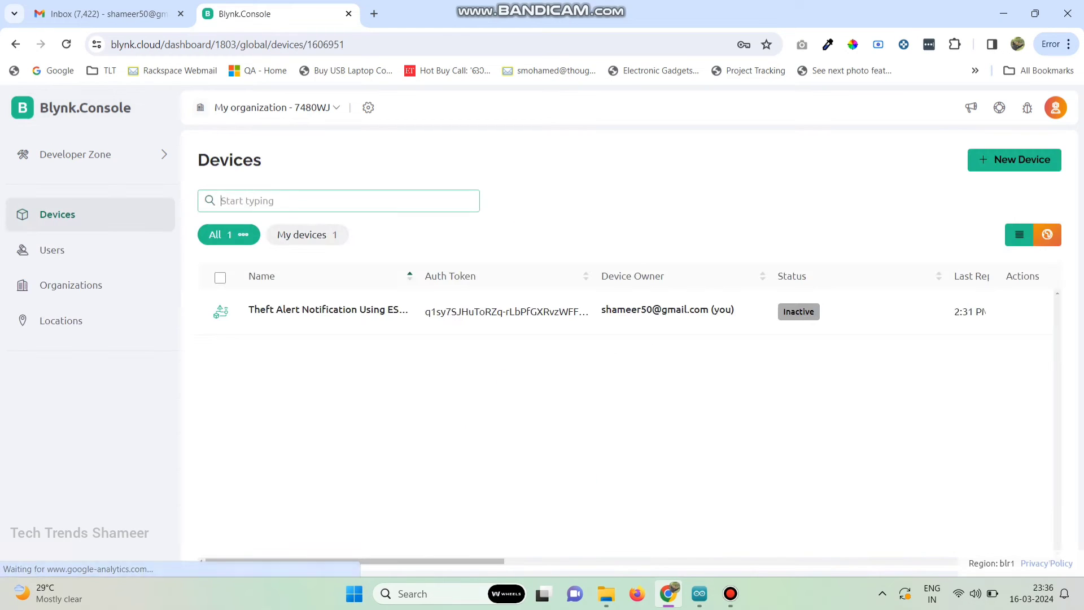
click(76, 154)
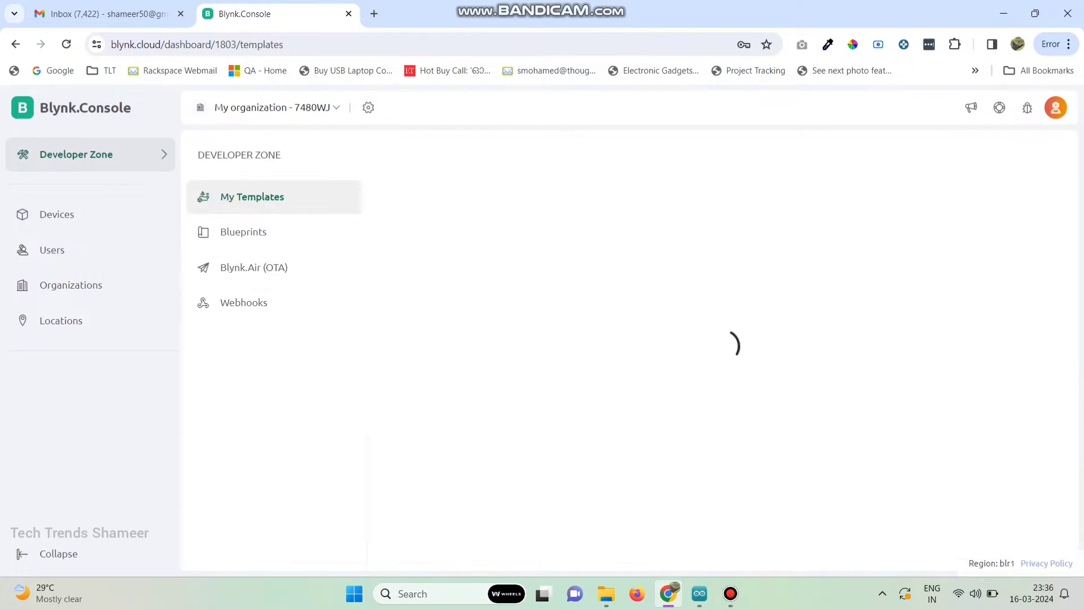
Step: Create a new template named Weather Monitoring System with ESP8266 hardware and WiFi connection type
click(1008, 160)
click(542, 229)
text(Weat)
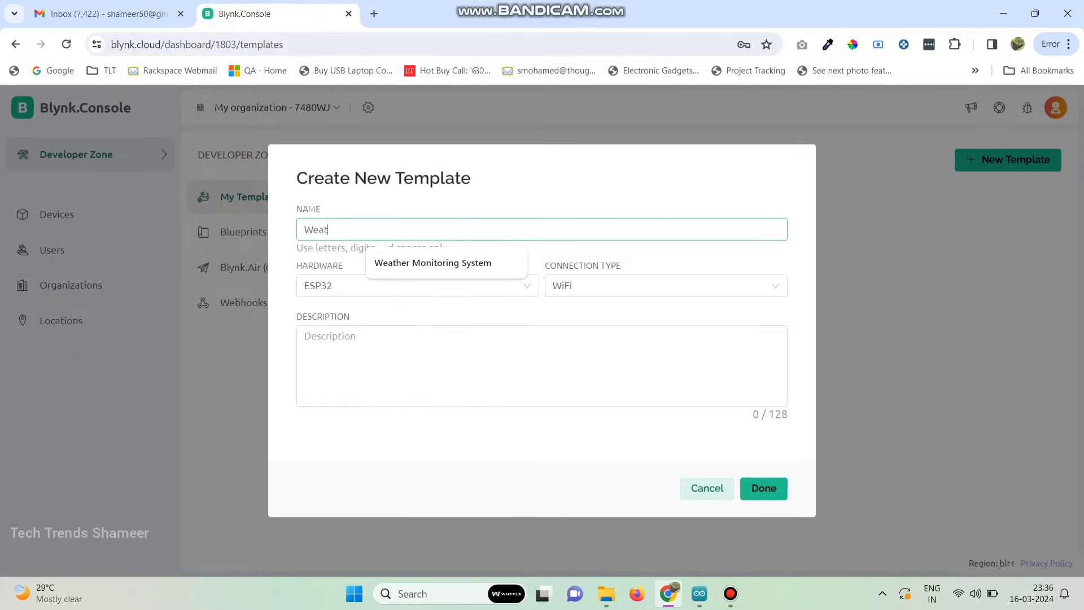
text(her Monitoring System)
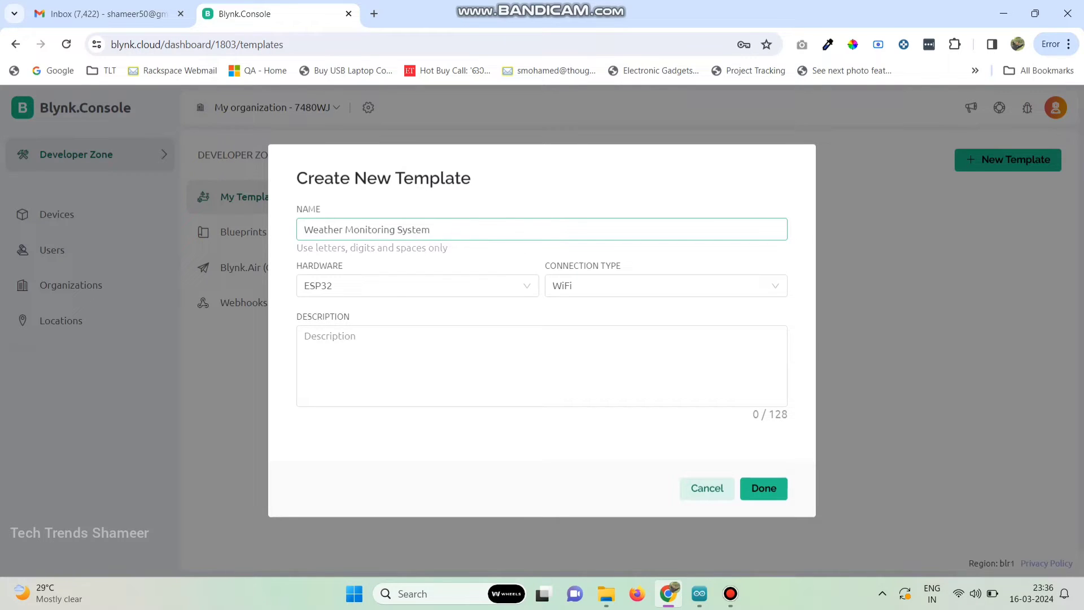
click(417, 285)
click(324, 382)
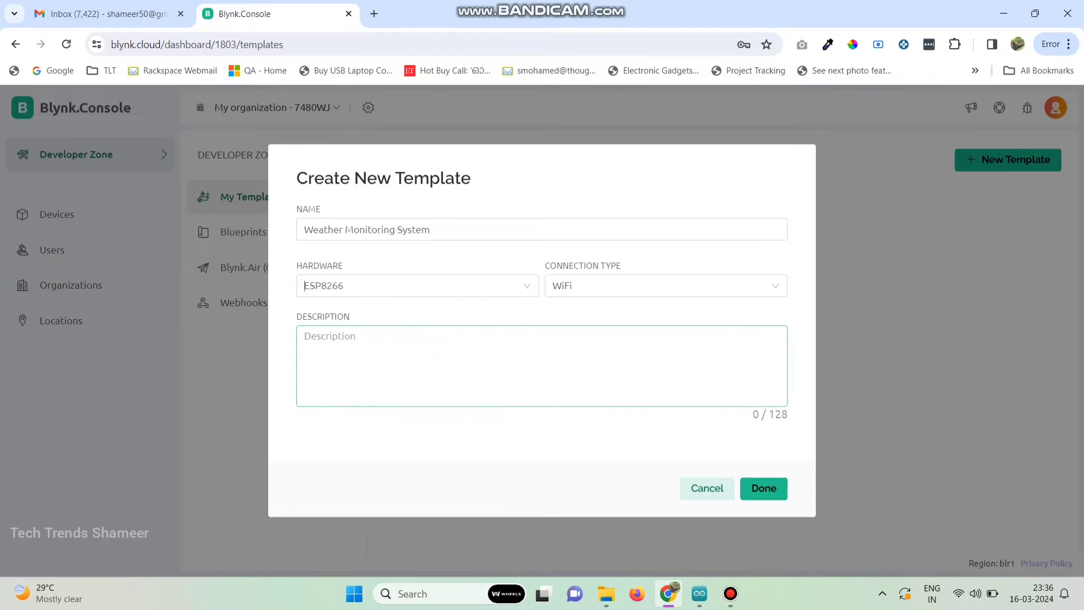
click(661, 285)
click(564, 337)
click(763, 488)
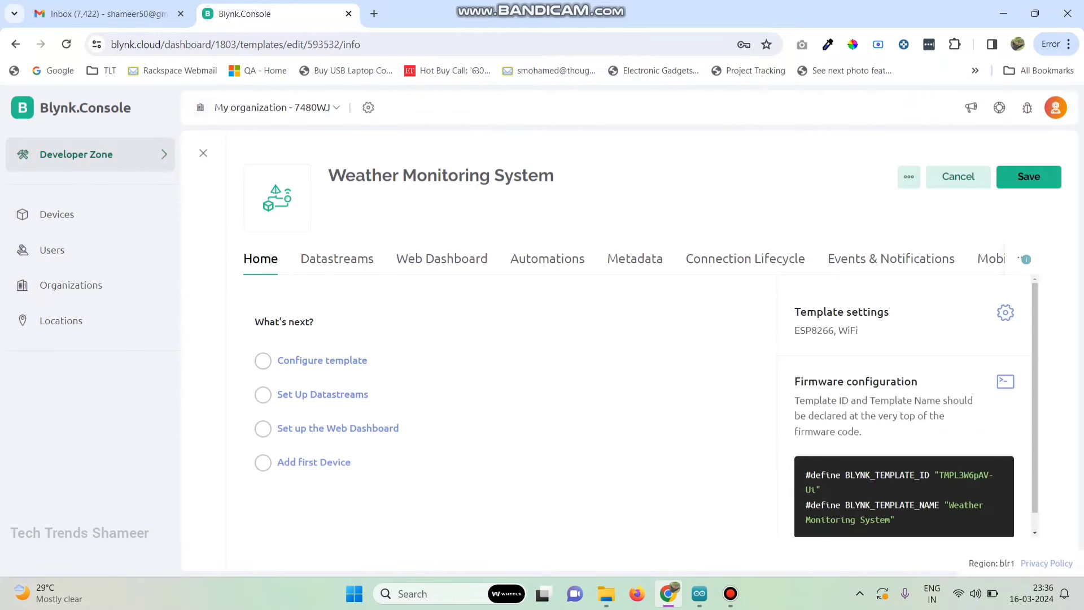
Step: Start a new virtual pin datastream in the template and name it Temperature
click(337, 259)
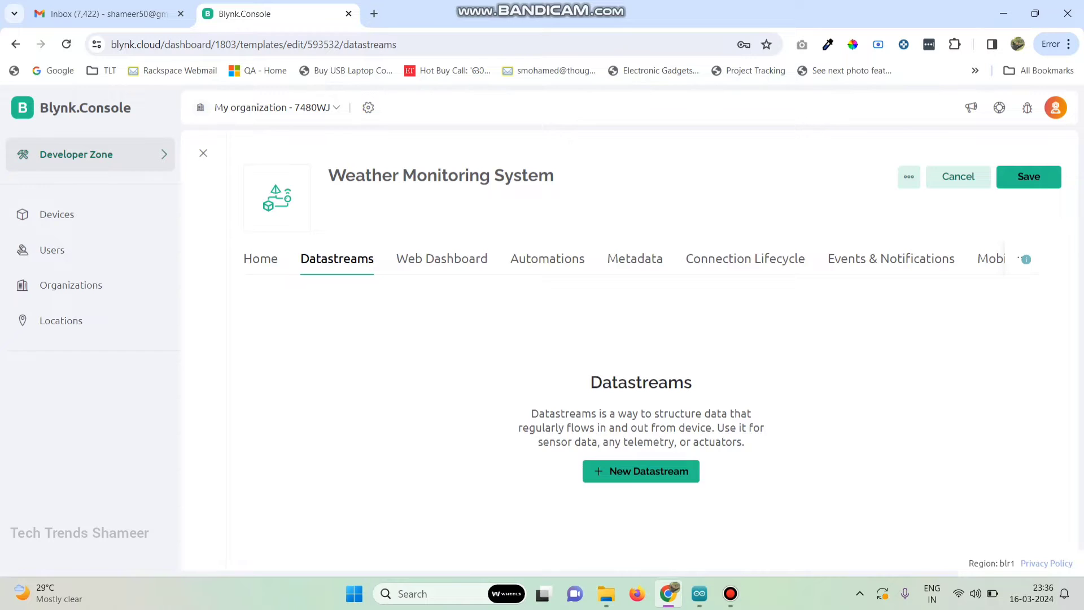
click(640, 471)
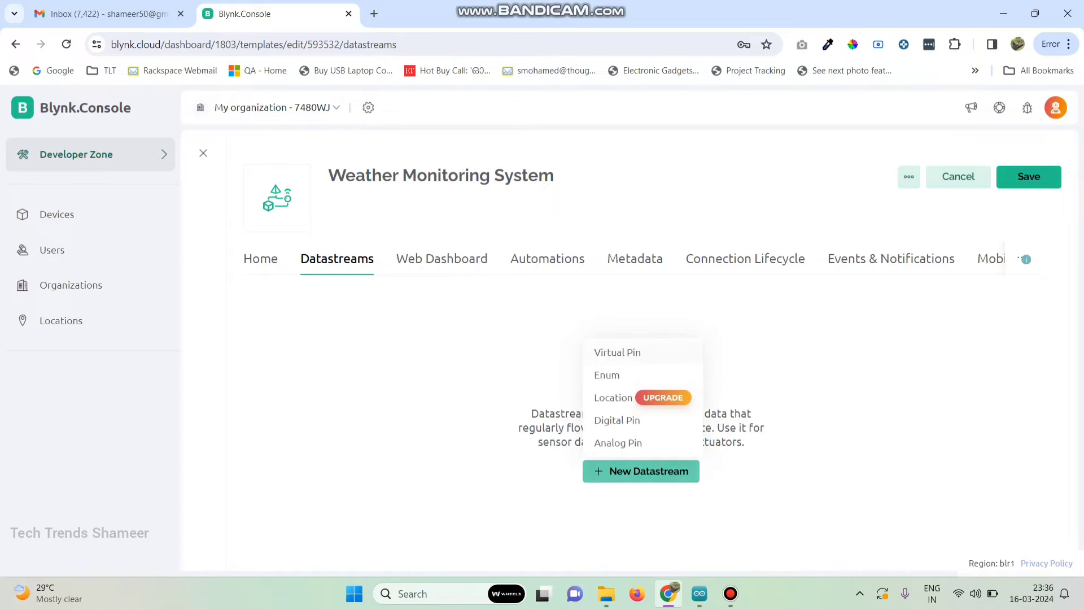
click(617, 352)
drag(381, 229, 330, 230)
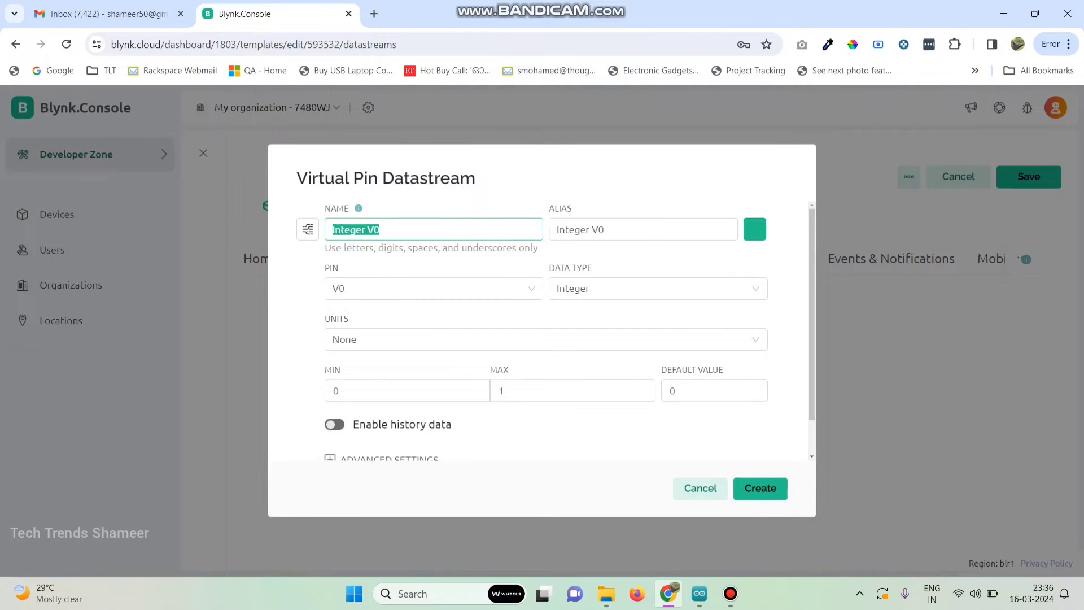
text(Tempert)
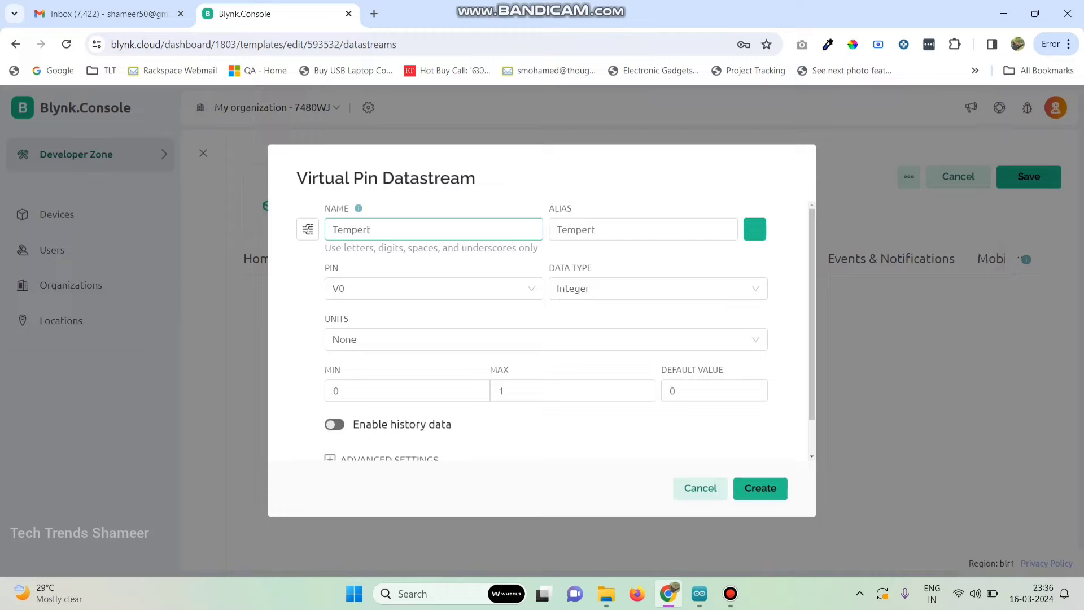
key(BackSpace)
text(ature)
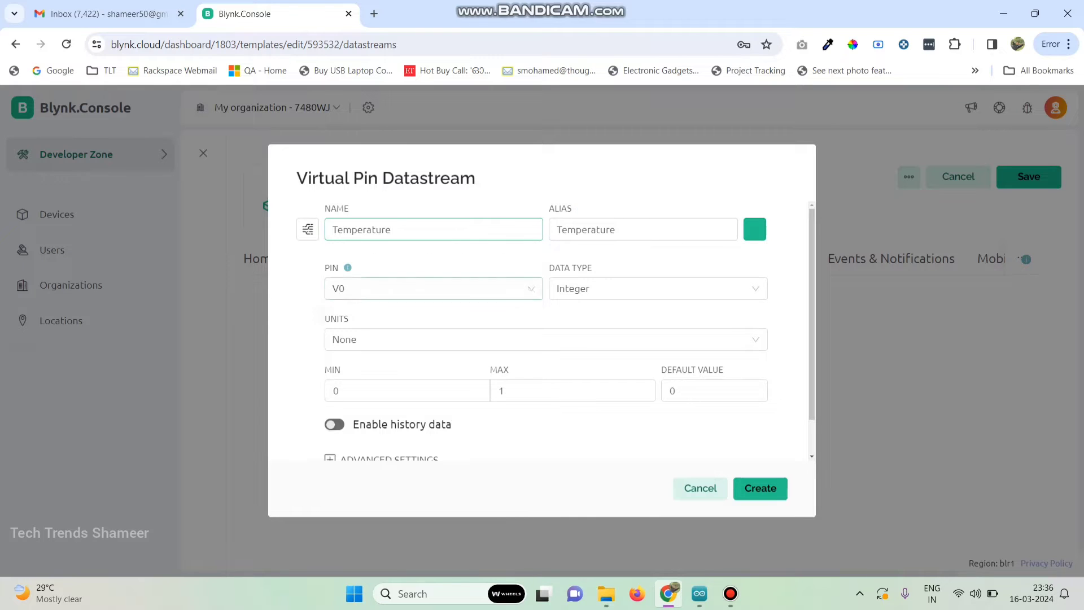
Step: Set the Temperature datastream to pin V0, data type Double, maximum 100 and units Celsius, °C
click(433, 288)
click(433, 316)
click(658, 289)
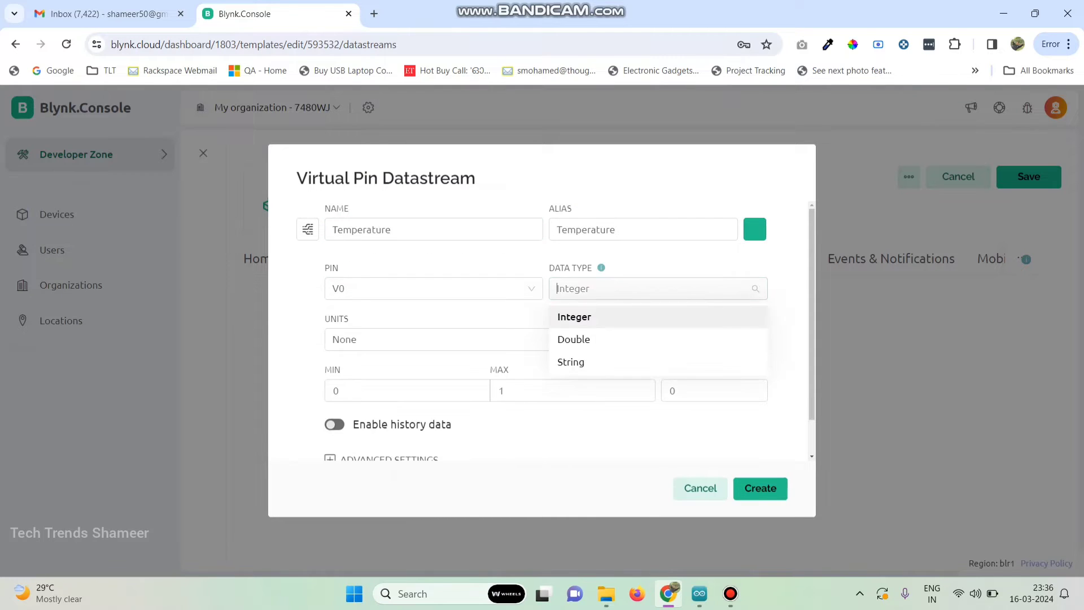
click(573, 339)
text(00)
click(464, 339)
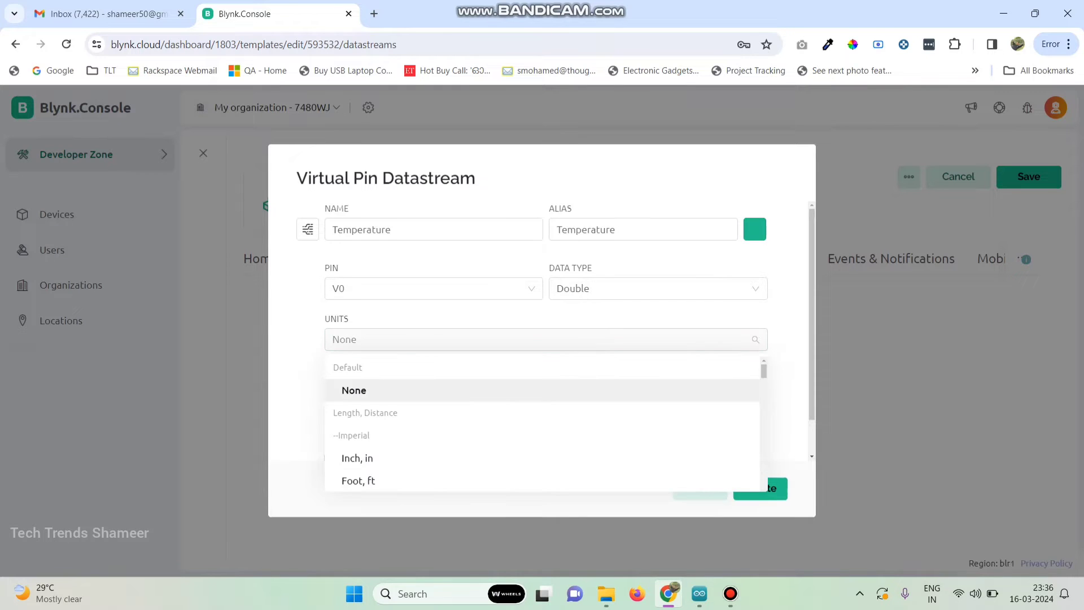
text(ce)
click(364, 480)
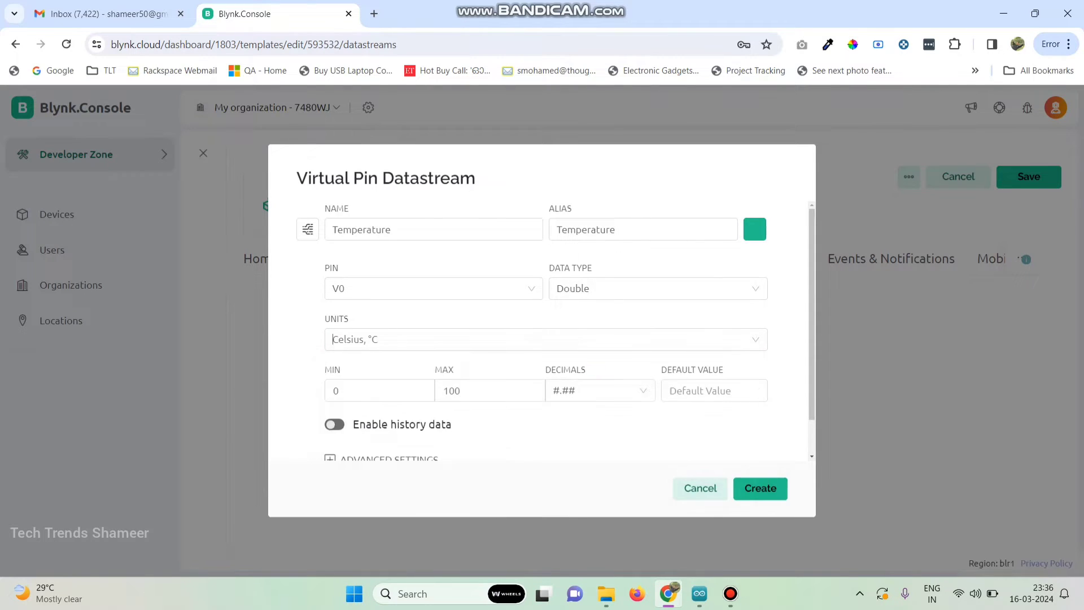
Step: Give the Temperature datastream the medium blue theme colour and create it
click(755, 229)
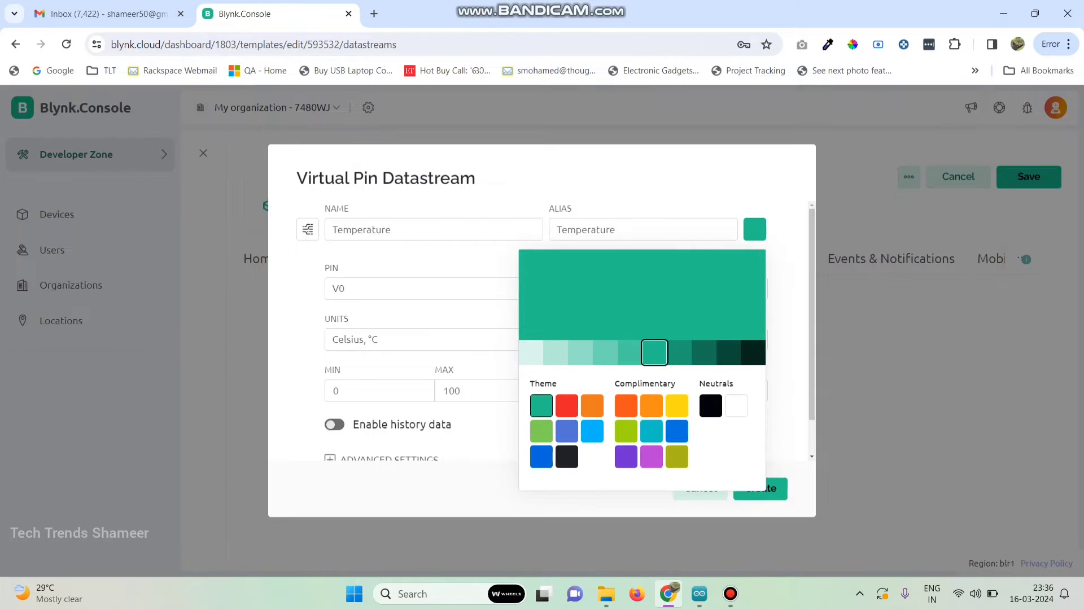
click(566, 430)
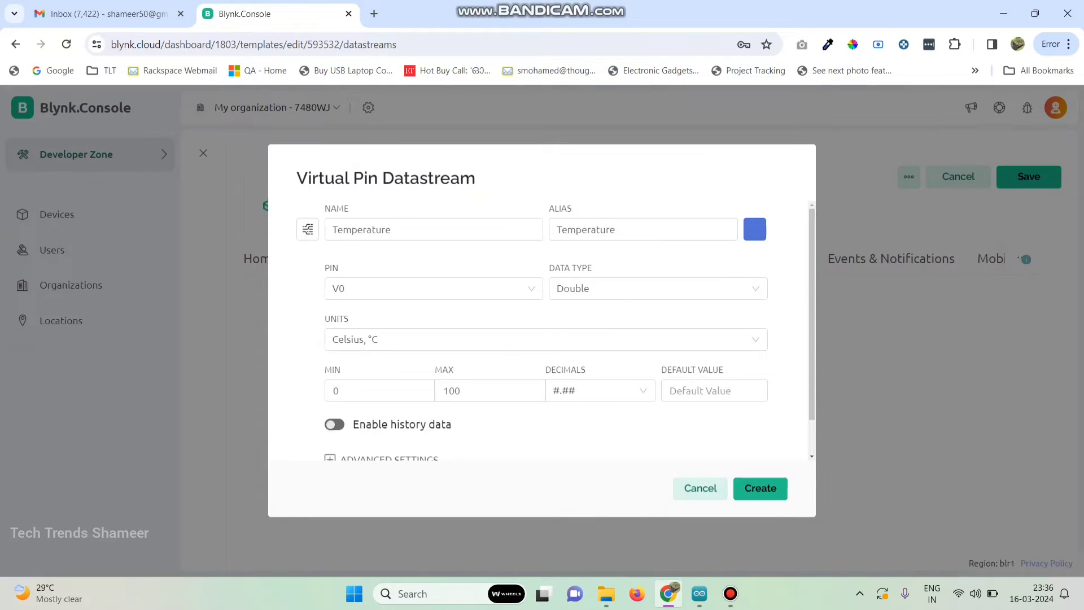
click(760, 488)
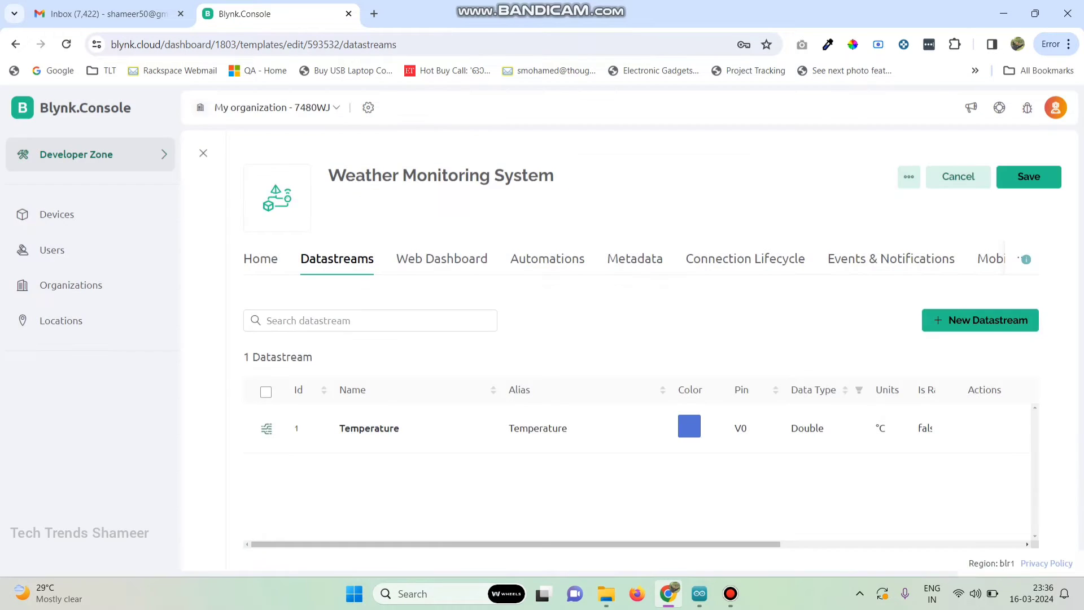
Step: Start a second virtual pin datastream and name it Humidity
click(979, 320)
click(955, 348)
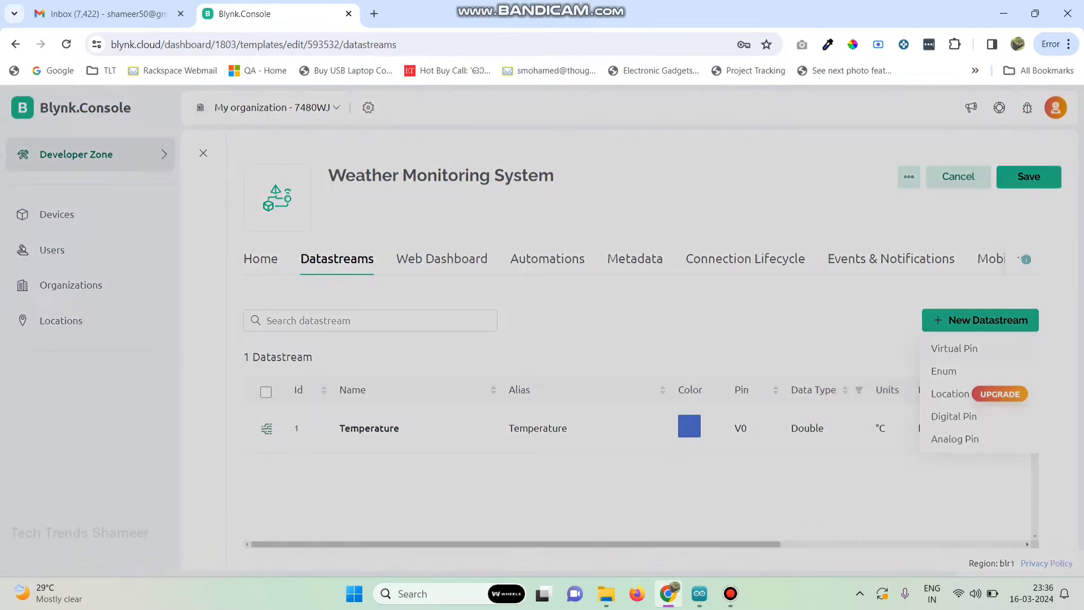
click(956, 348)
triple_click(377, 230)
text(Humidity)
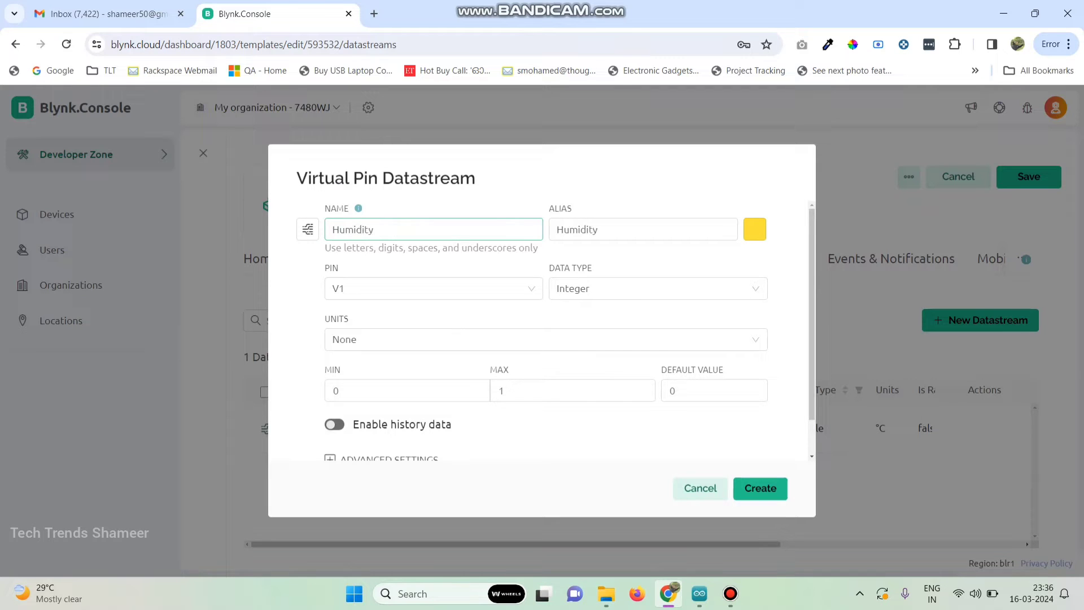
Step: Set the Humidity datastream's data type to Double and its colour to light blue
click(657, 289)
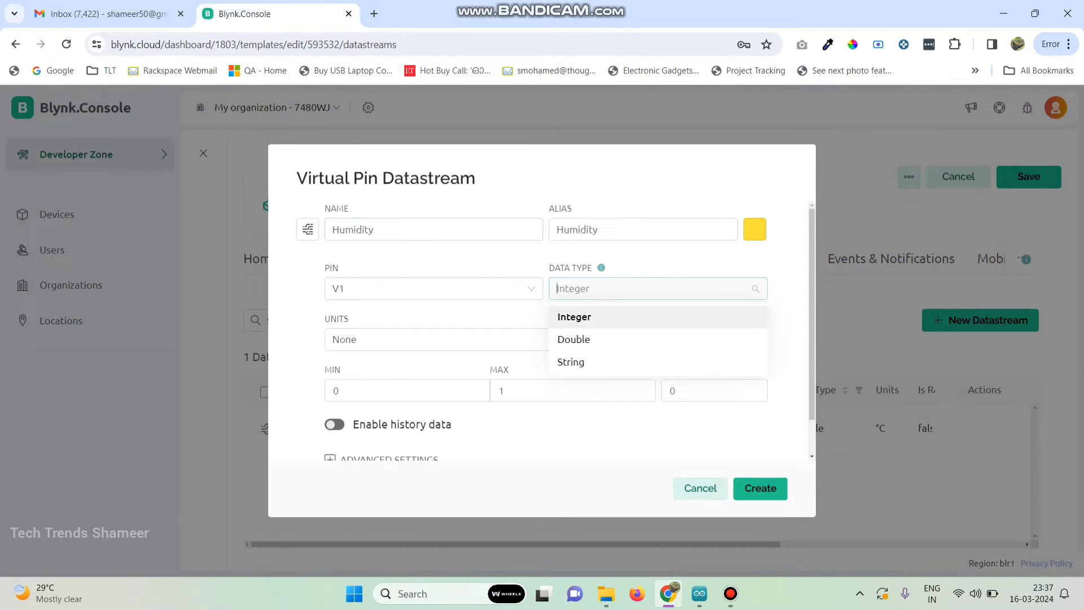
click(590, 339)
mouse_move(754, 230)
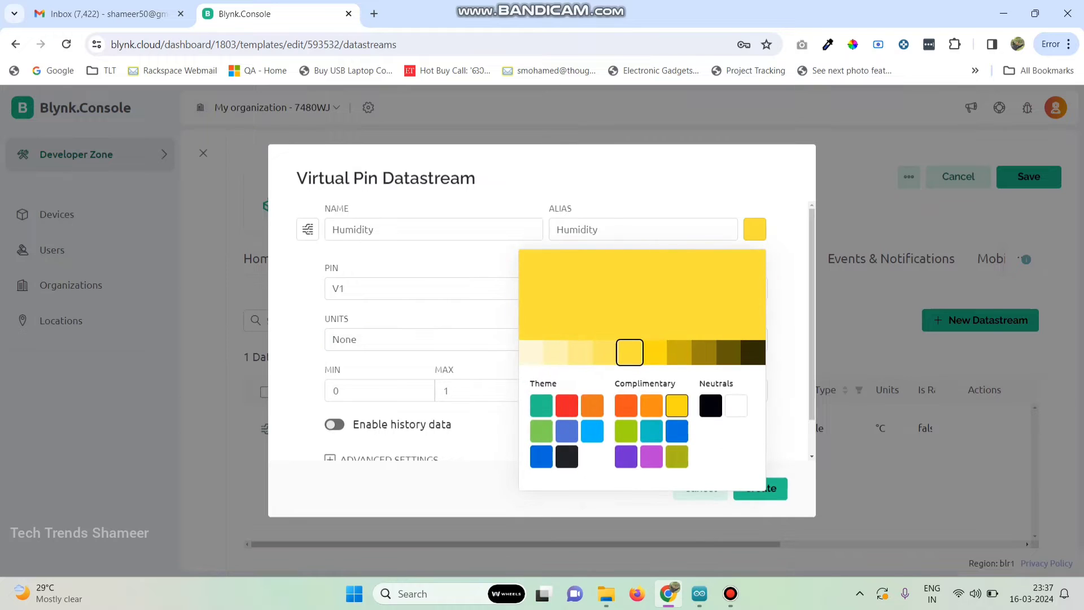
click(592, 431)
key(Escape)
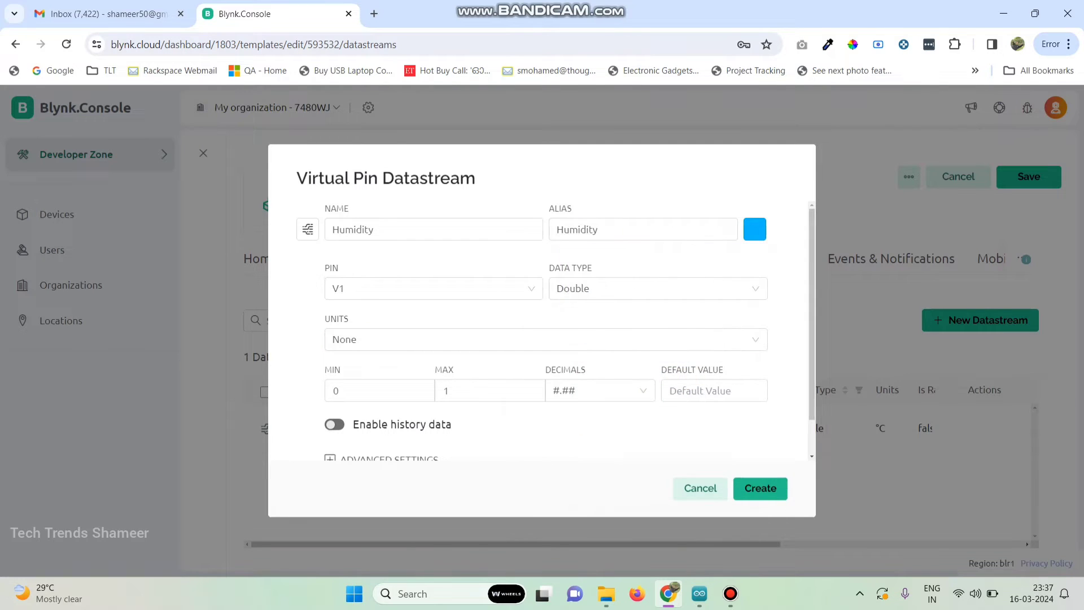
Step: Set the Humidity datastream's maximum to 100 and its units to Percentage, %, and create it
click(484, 390)
text(00)
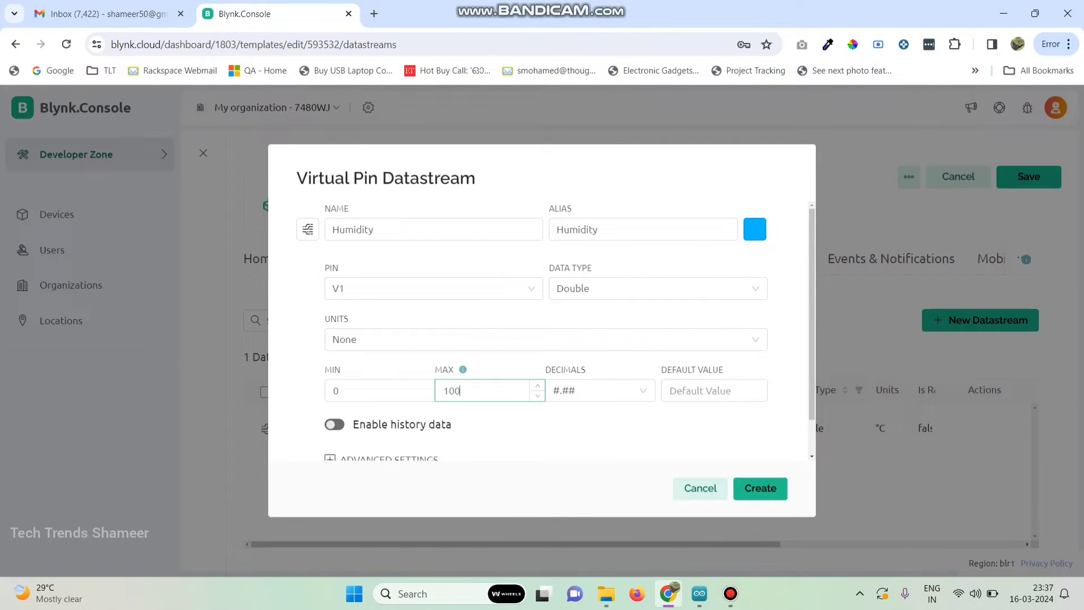
key(shift+Tab)
key(shift+Tab)
key(Down)
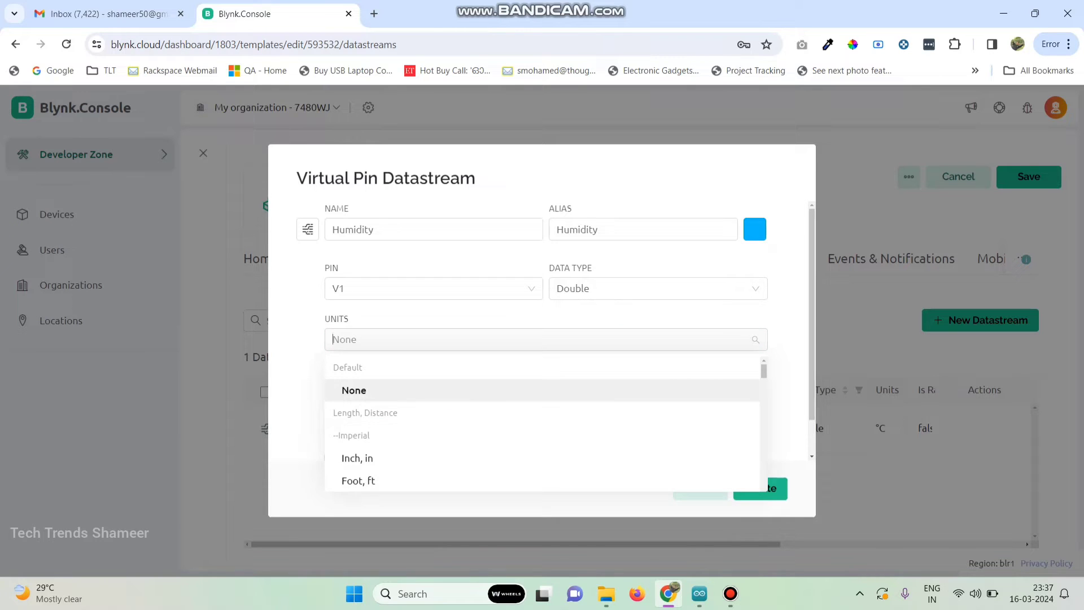
text(%)
key(Return)
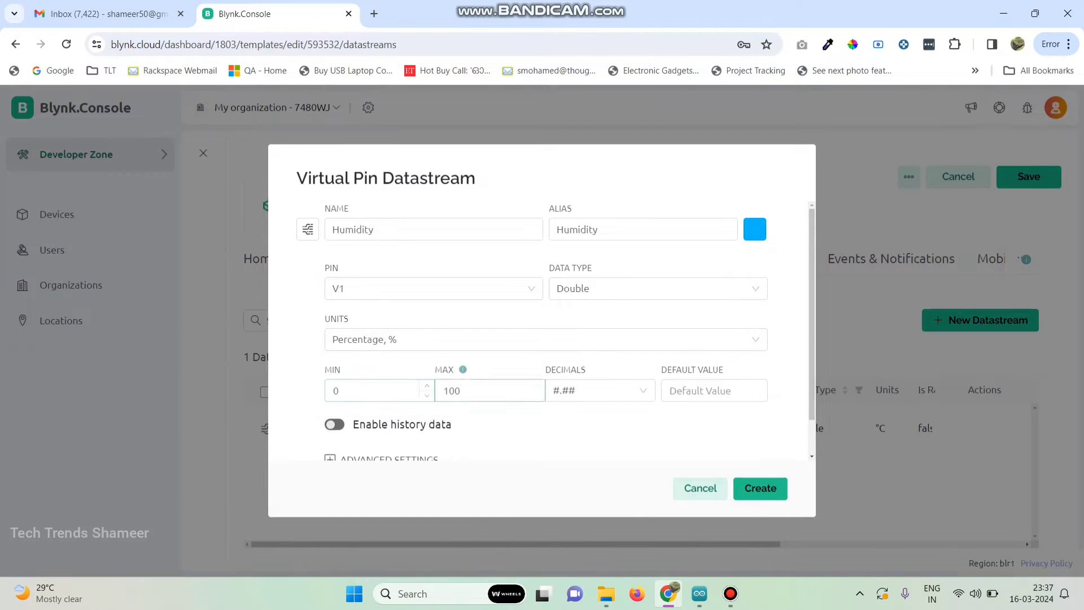
click(760, 488)
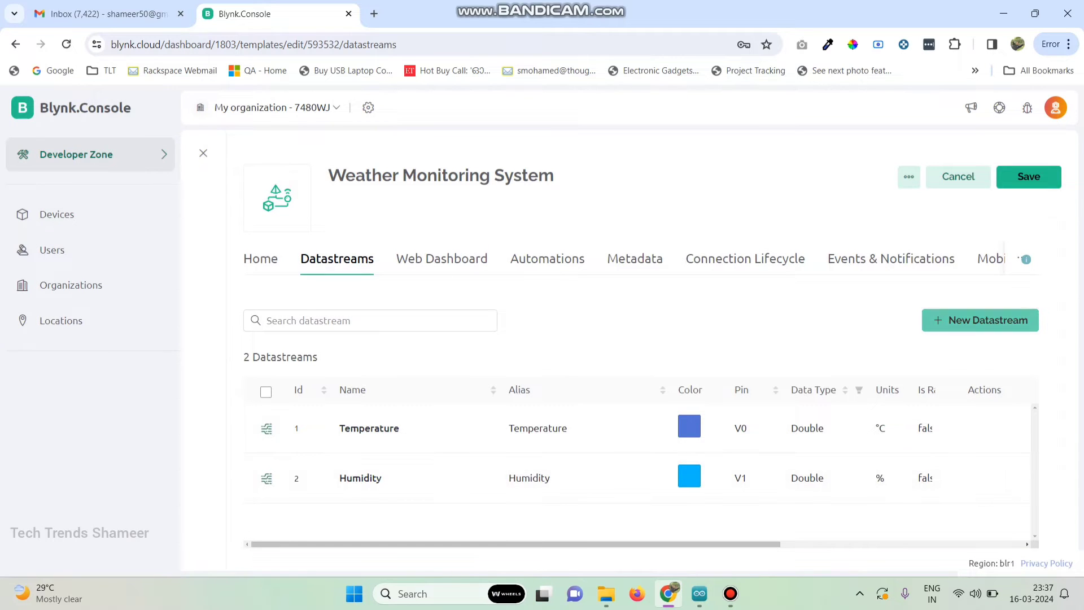
Step: Start a third virtual pin datastream and name it Pressure
click(980, 320)
click(954, 349)
key(ctrl+shift+Left)
key(ctrl+shift+Left)
text(Pressure)
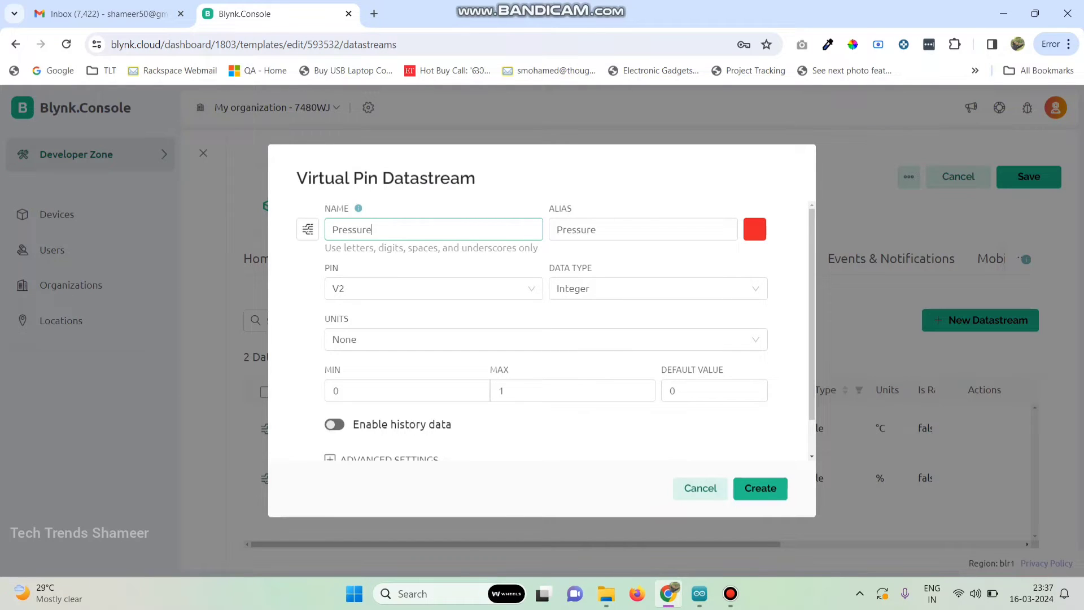
Step: Give the Pressure datastream the light green theme colour, pin V2 and data type Double
mouse_move(755, 230)
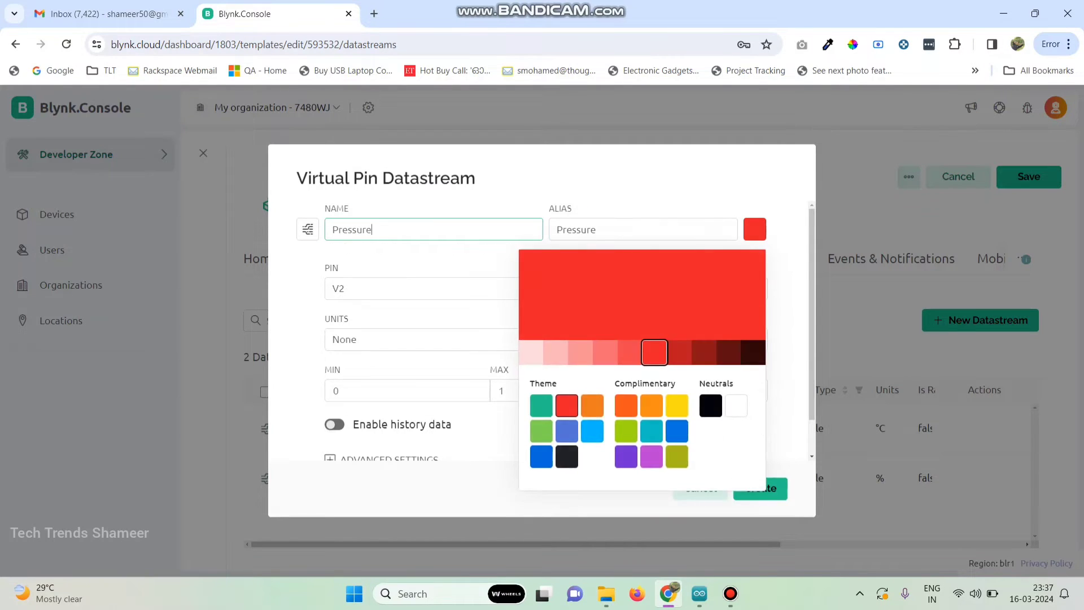
click(541, 430)
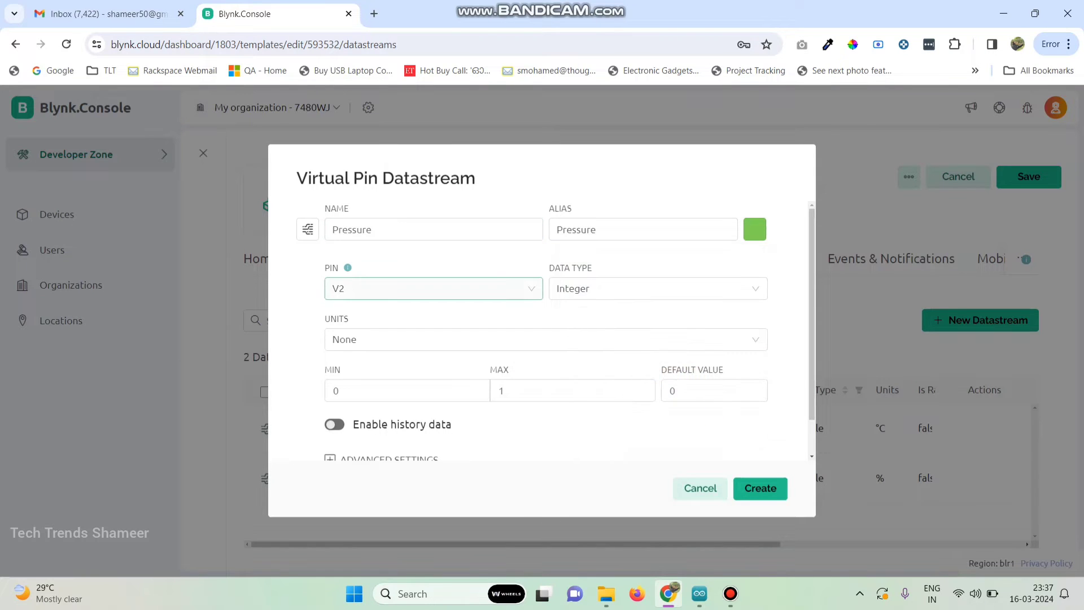
click(333, 288)
click(340, 361)
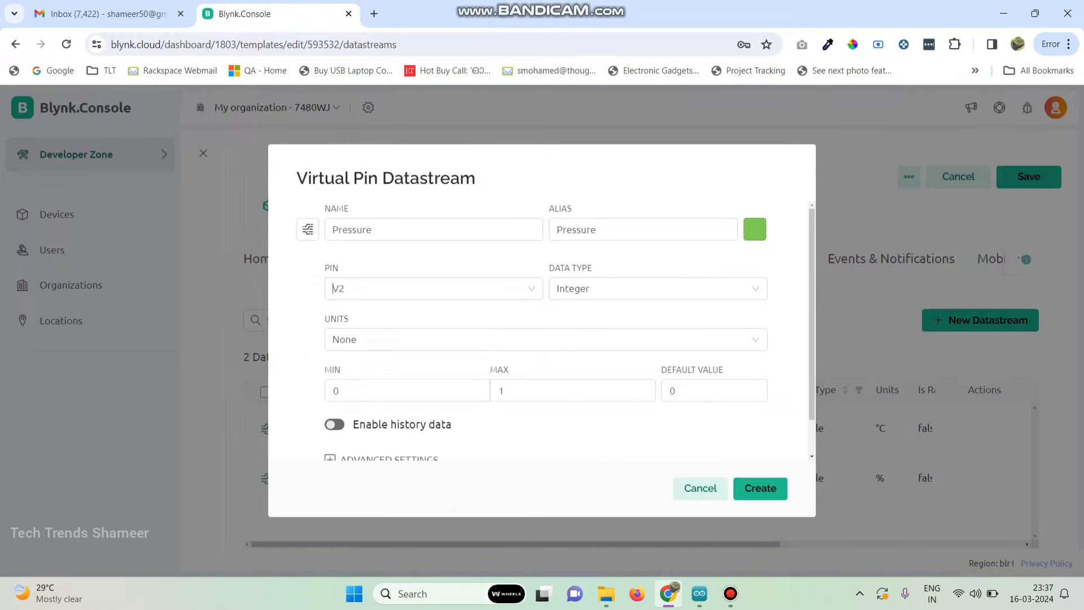
click(607, 289)
click(576, 339)
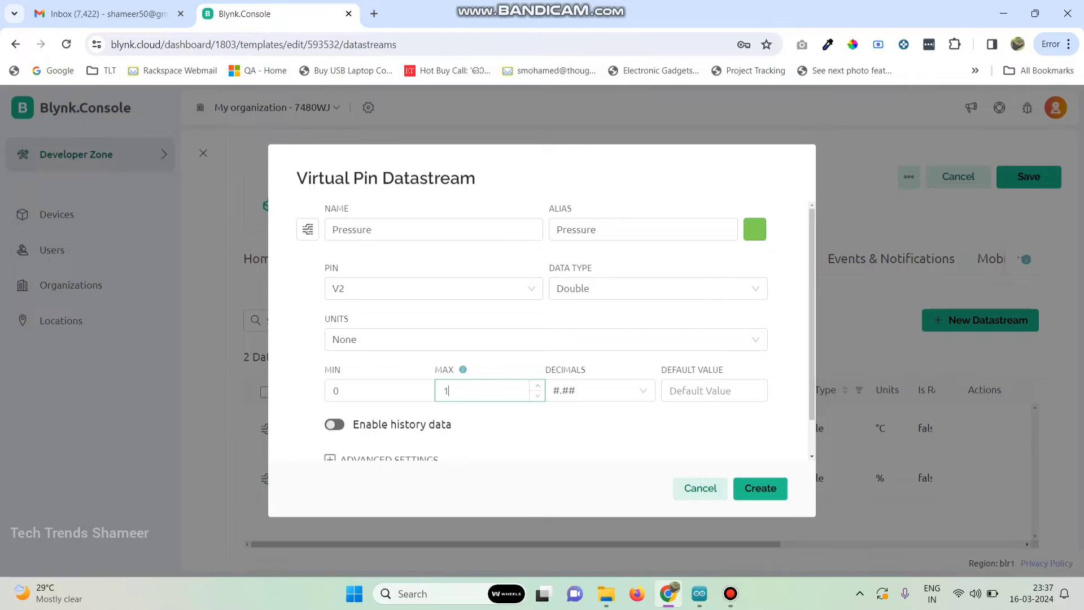
Step: Set the Pressure datastream's maximum to 150000 and its units to Pascal, Pa, and create it
text(50000)
click(455, 340)
text(pa)
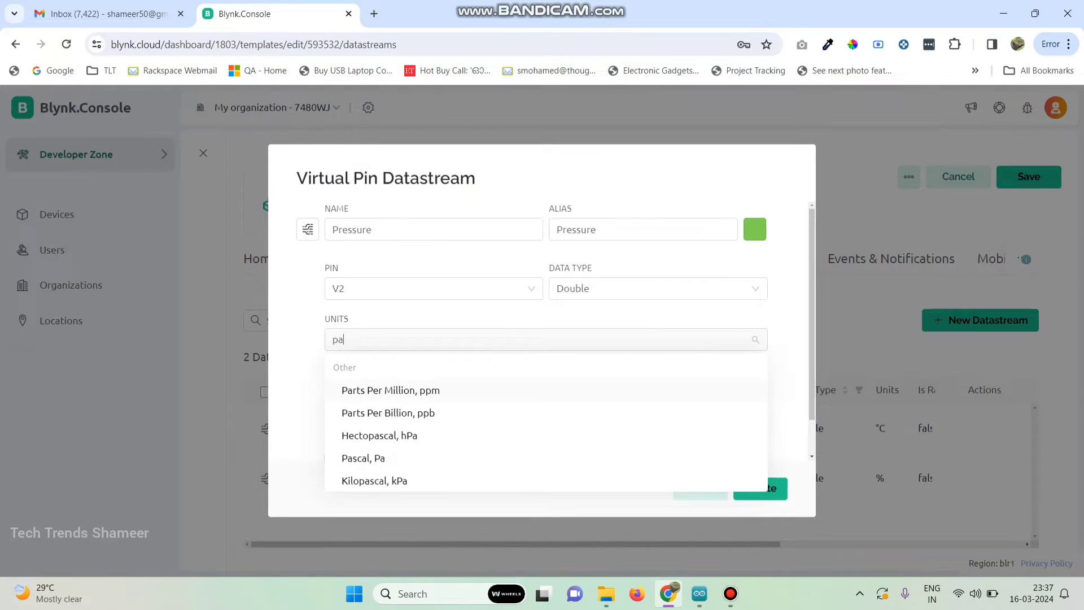
key(Return)
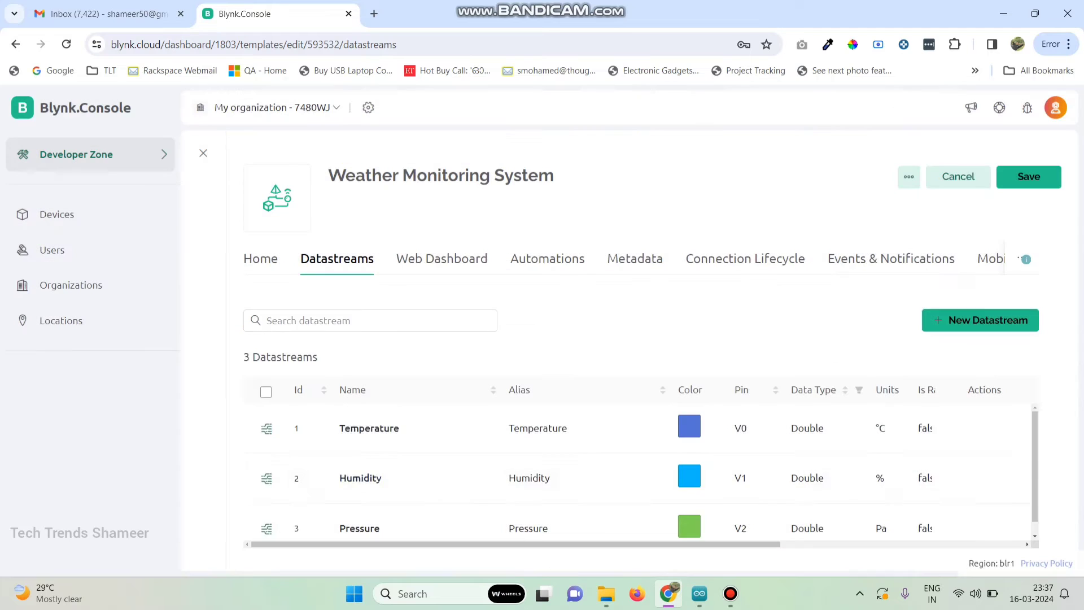
click(760, 487)
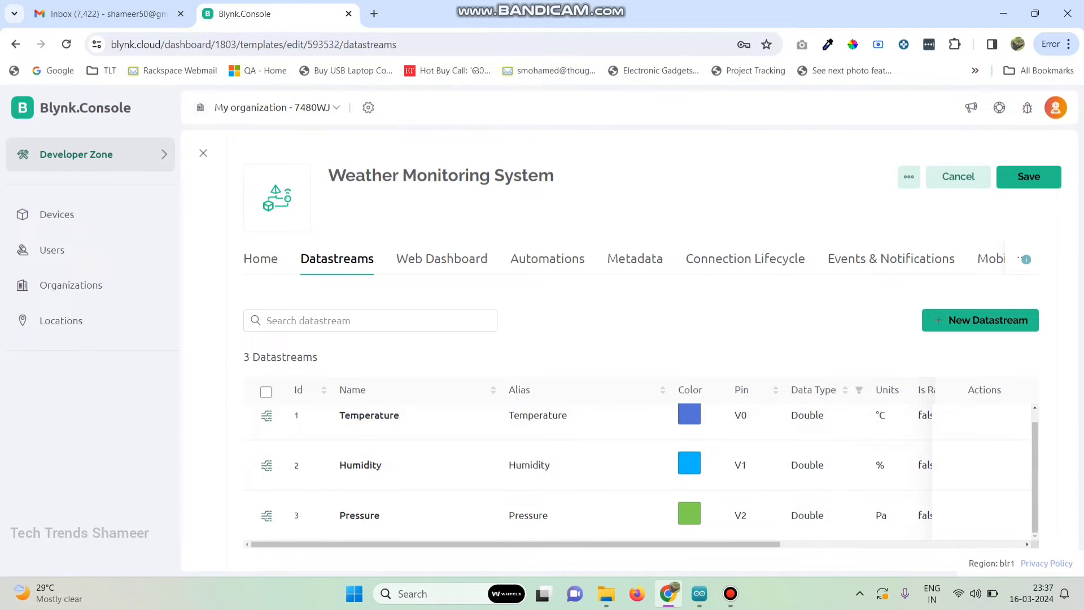
Step: Start a fourth virtual pin datastream, name it Rain and assign it to pin V3
click(980, 320)
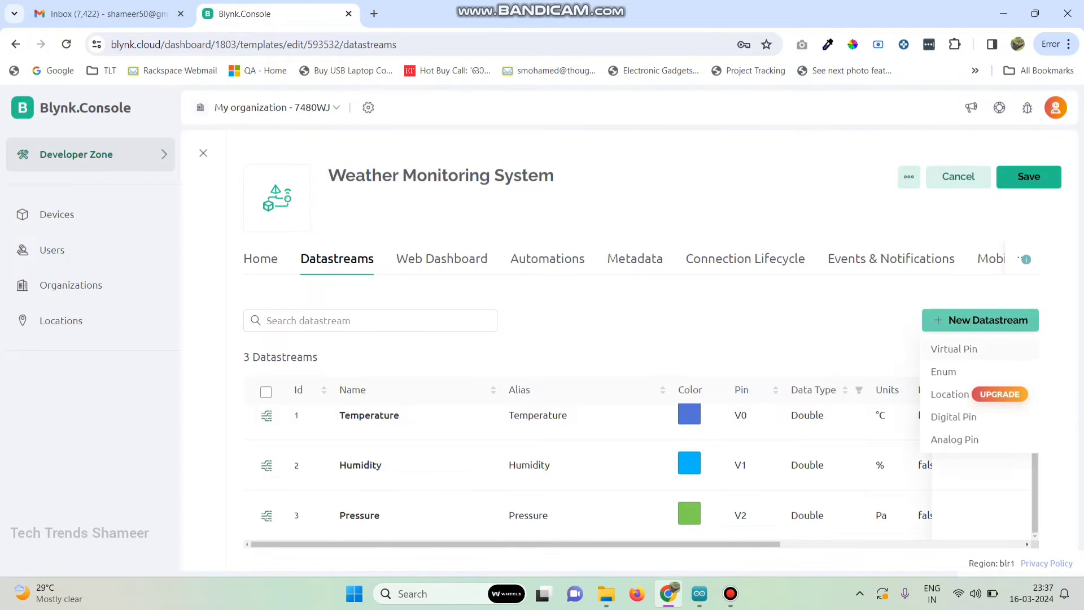
click(954, 349)
triple_click(374, 230)
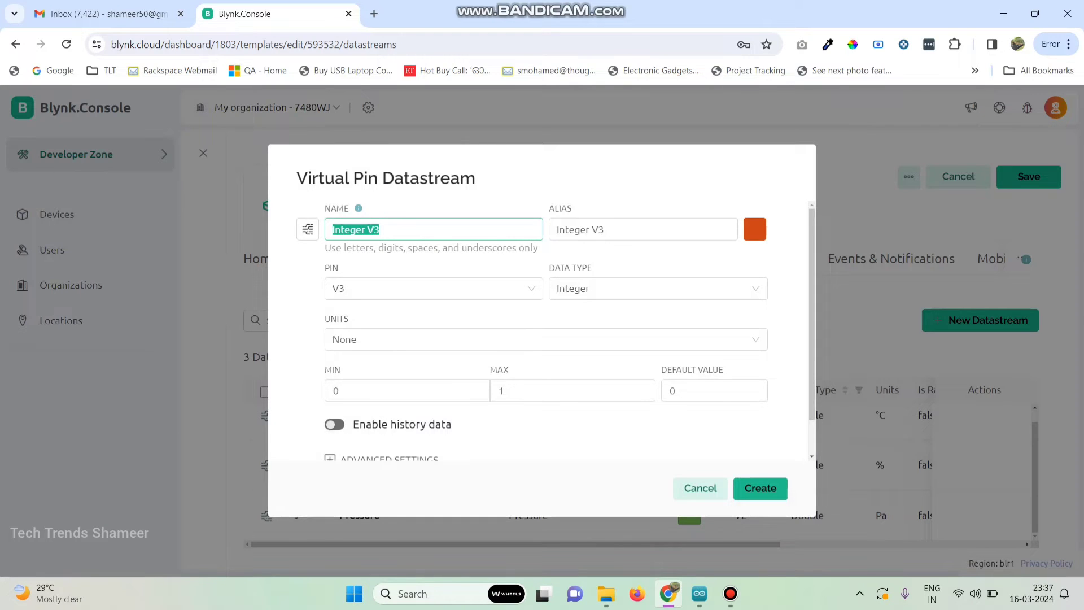
text(Rain)
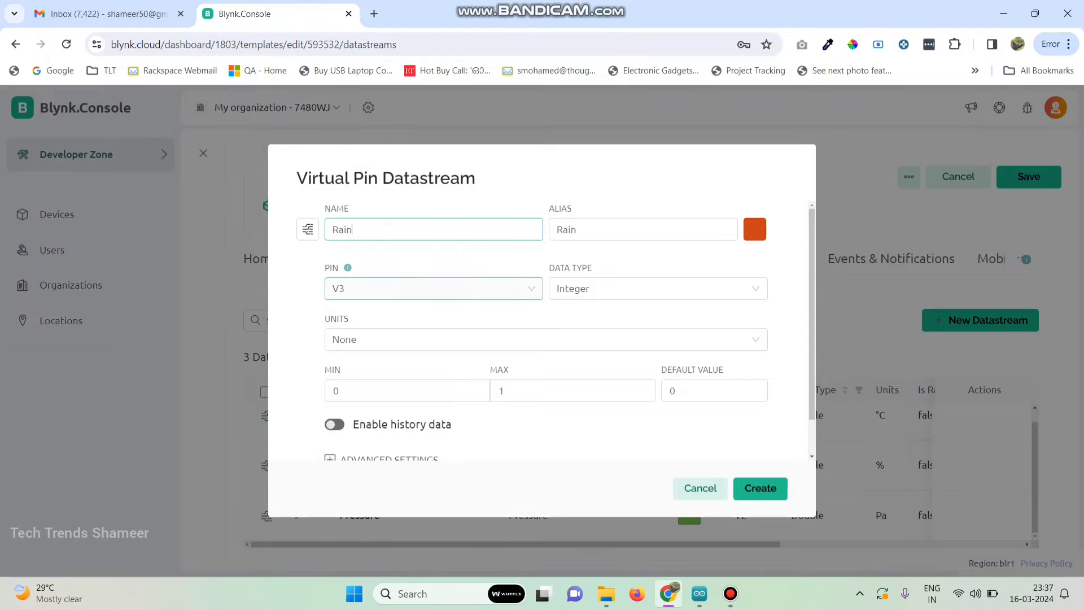
click(433, 288)
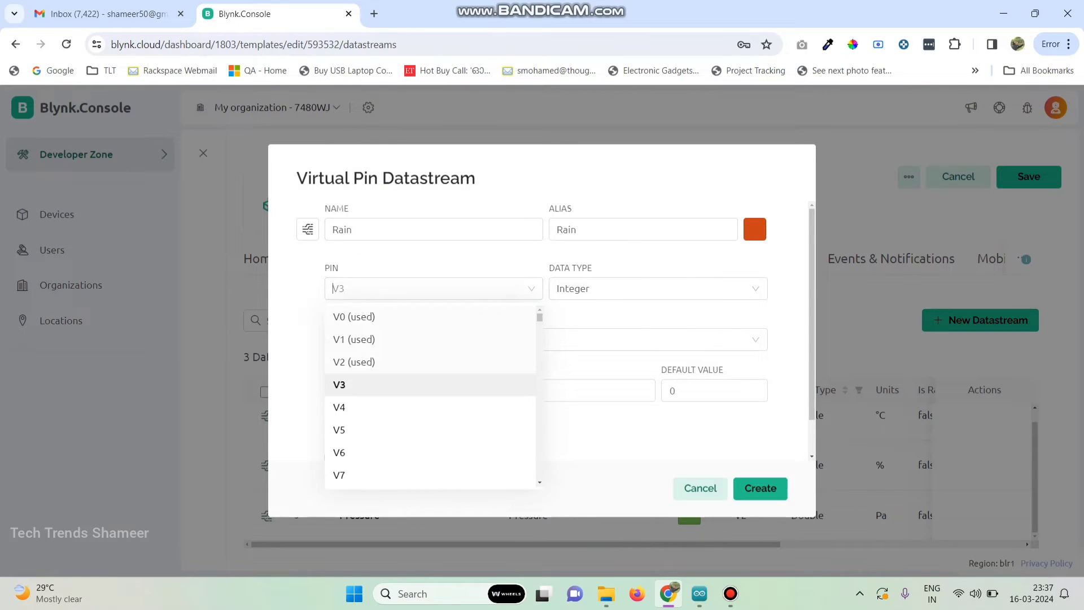
click(339, 385)
Step: Give the Rain datastream the blue theme colour and a maximum of 200, and create it
click(755, 229)
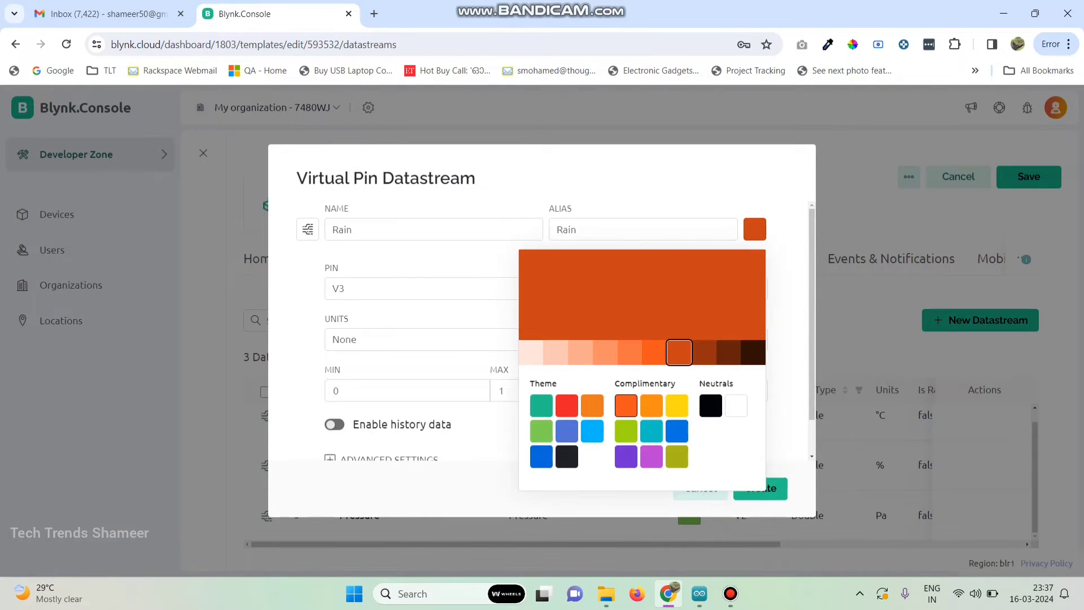
click(541, 456)
click(490, 438)
double_click(501, 391)
text(200)
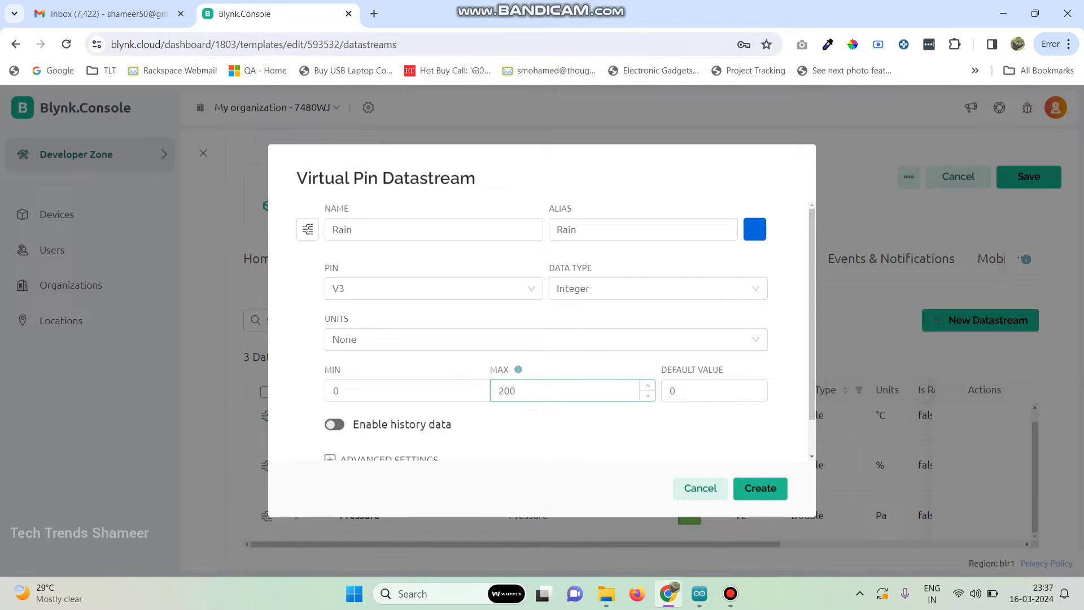
click(761, 487)
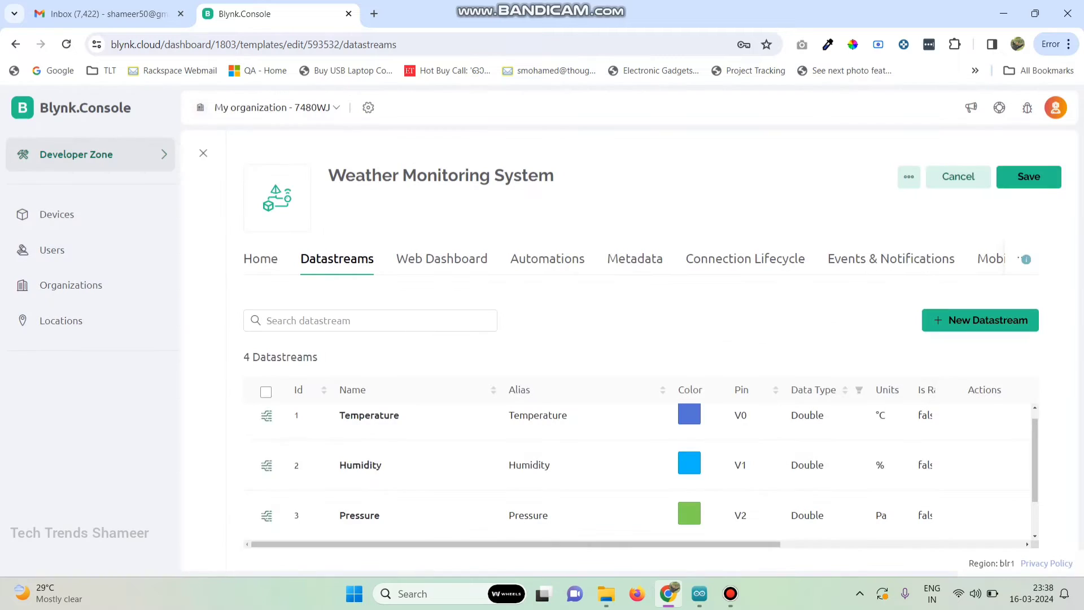
Step: Start a fifth virtual pin datastream, name it Light and assign it to pin V4
click(980, 320)
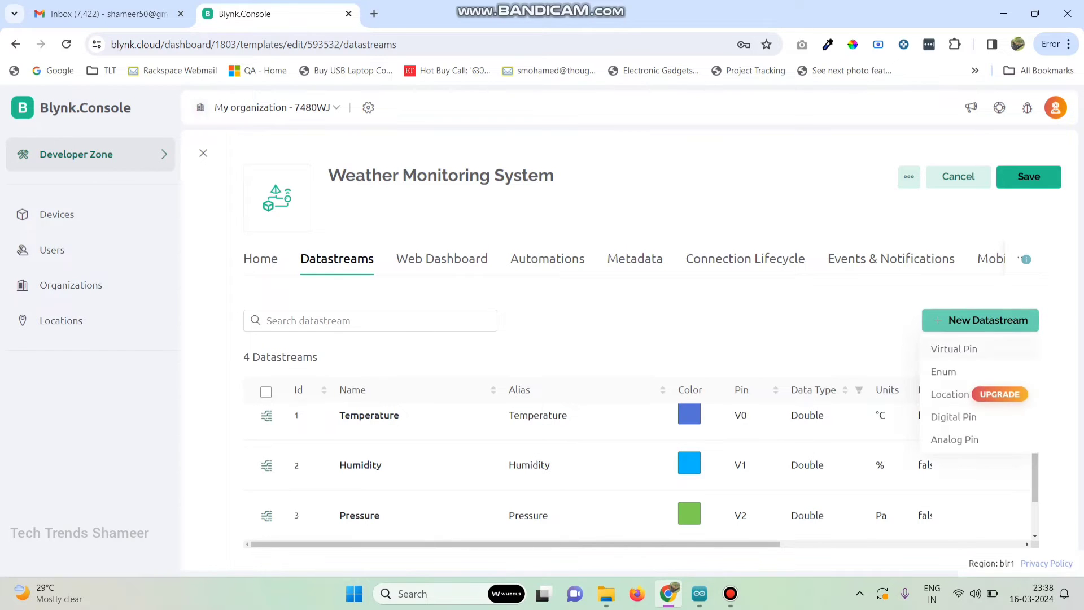
click(954, 348)
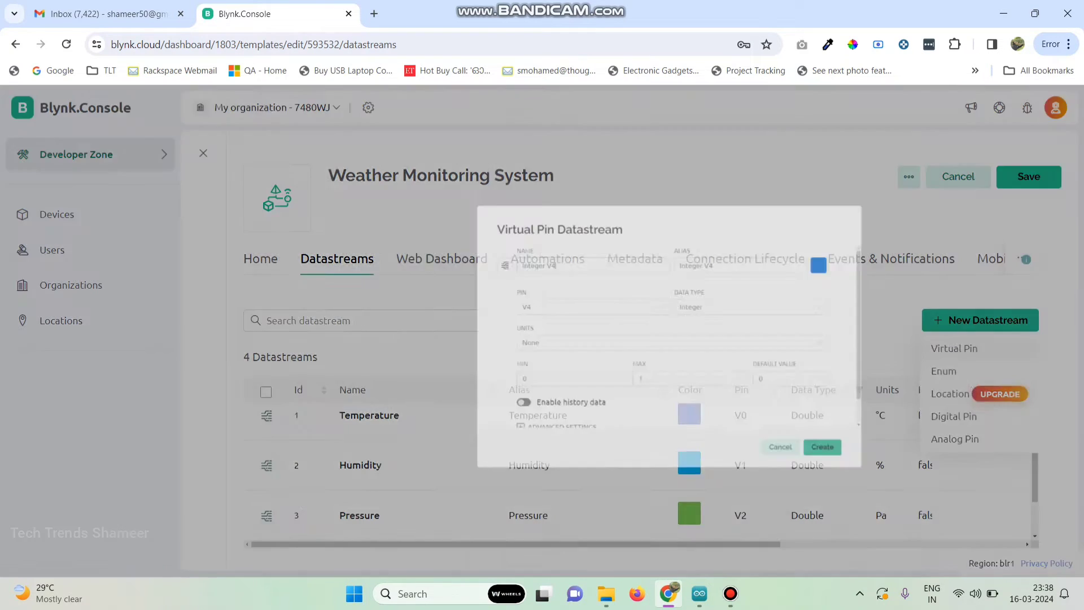
triple_click(373, 230)
text(Light)
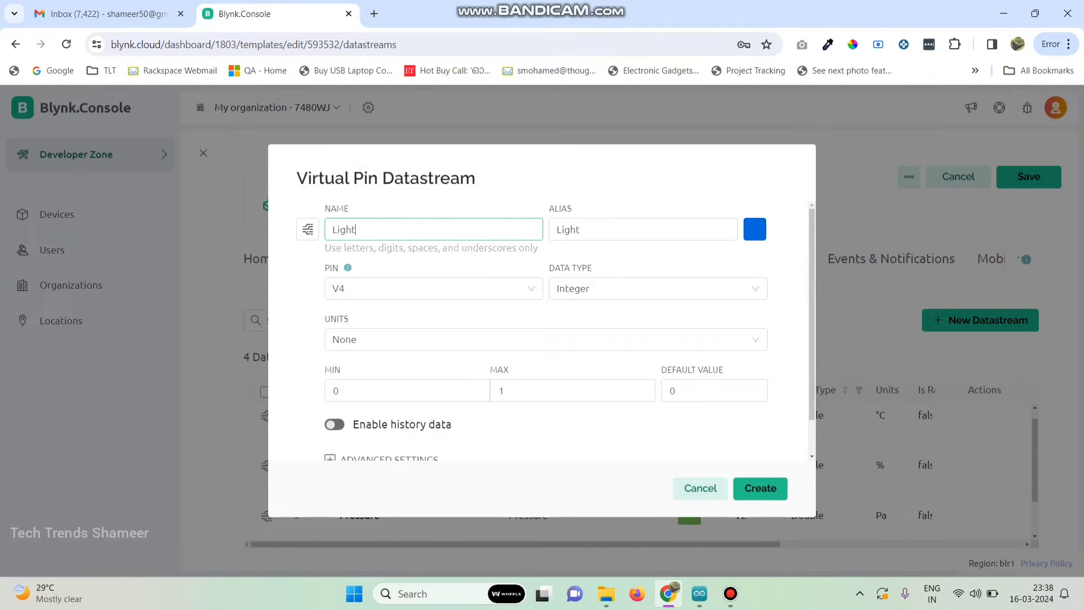
click(434, 288)
click(340, 407)
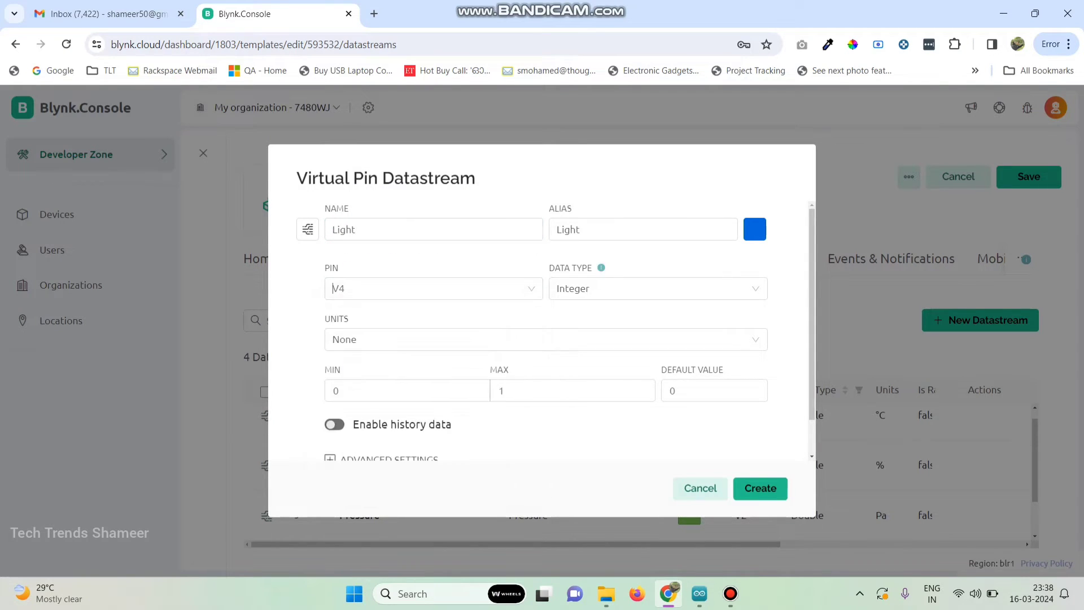
Step: Give the Light datastream the teal green theme colour and create it
click(755, 230)
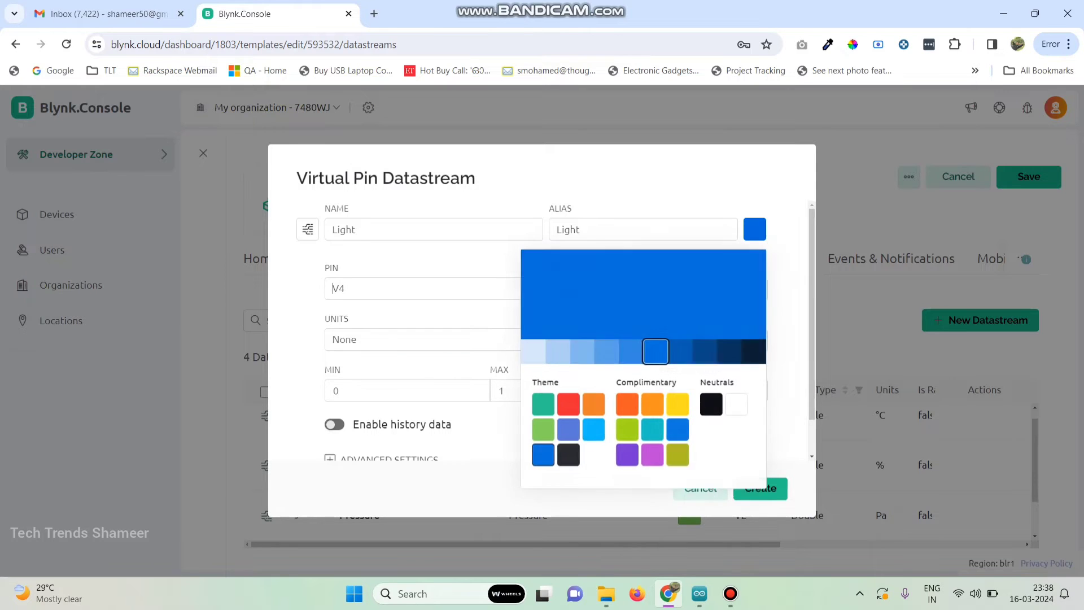
click(541, 405)
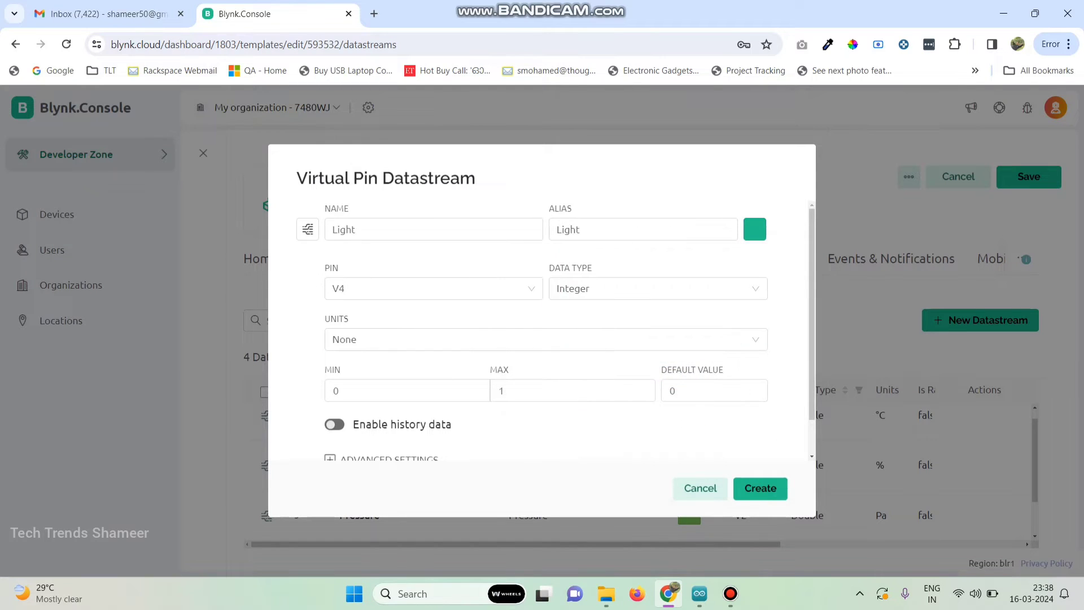
click(759, 487)
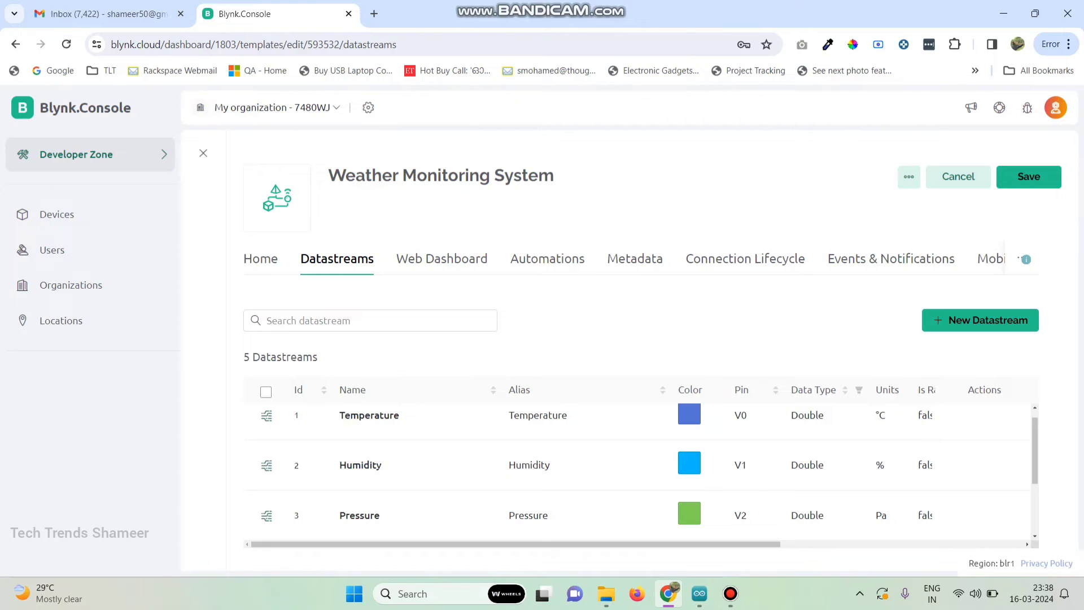
Step: Place four Gauge widgets side by side in one row on the template's web dashboard
click(442, 258)
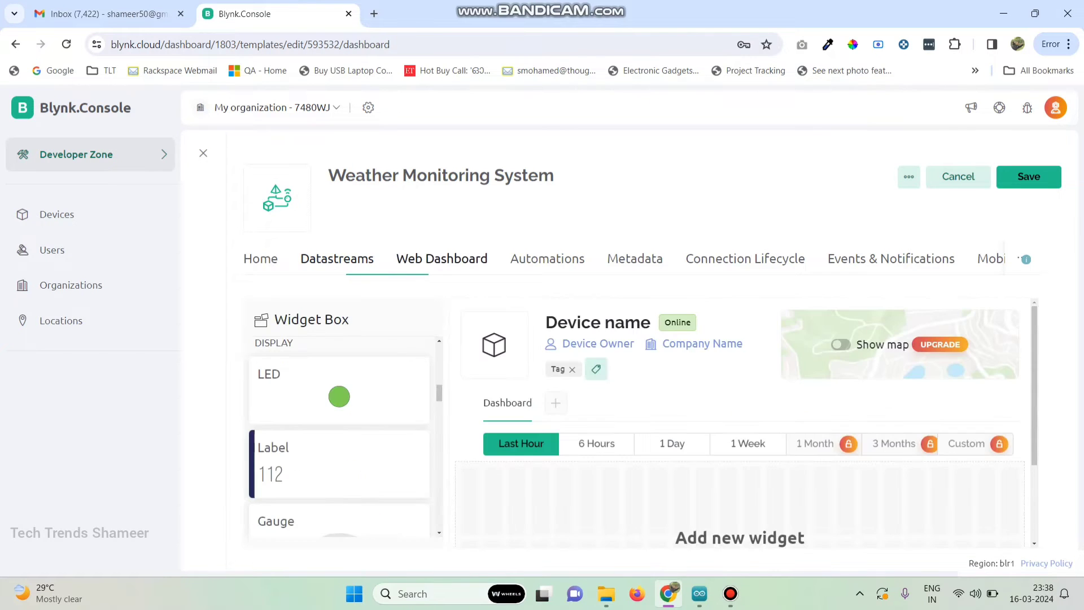
scroll(739, 423, down, 3)
scroll(340, 437, down, 2)
scroll(338, 434, down, 5)
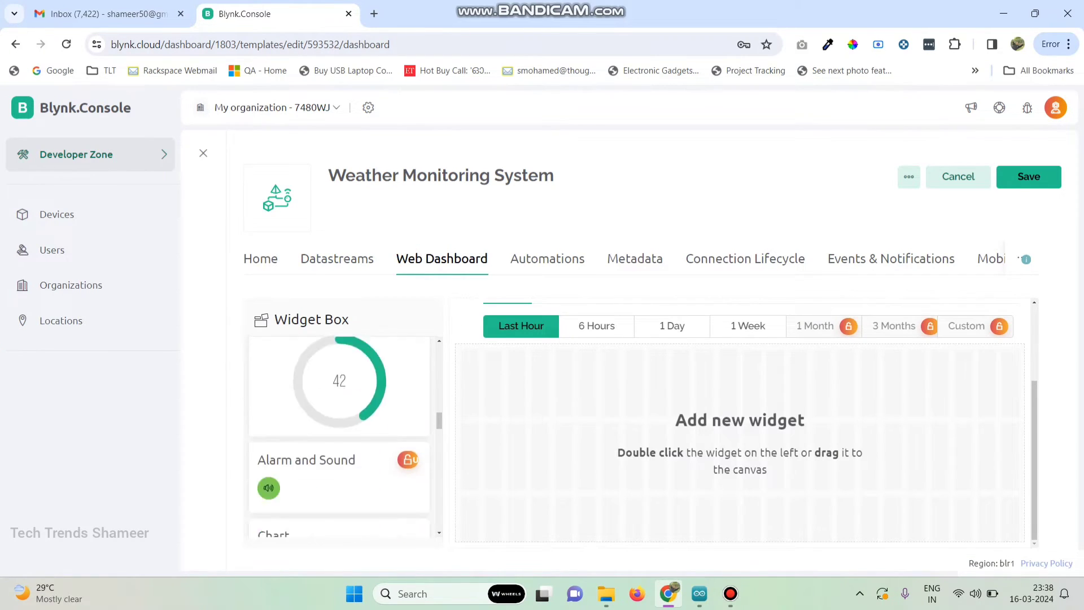
scroll(339, 435, up, 2)
scroll(338, 435, down, 5)
scroll(338, 435, up, 10)
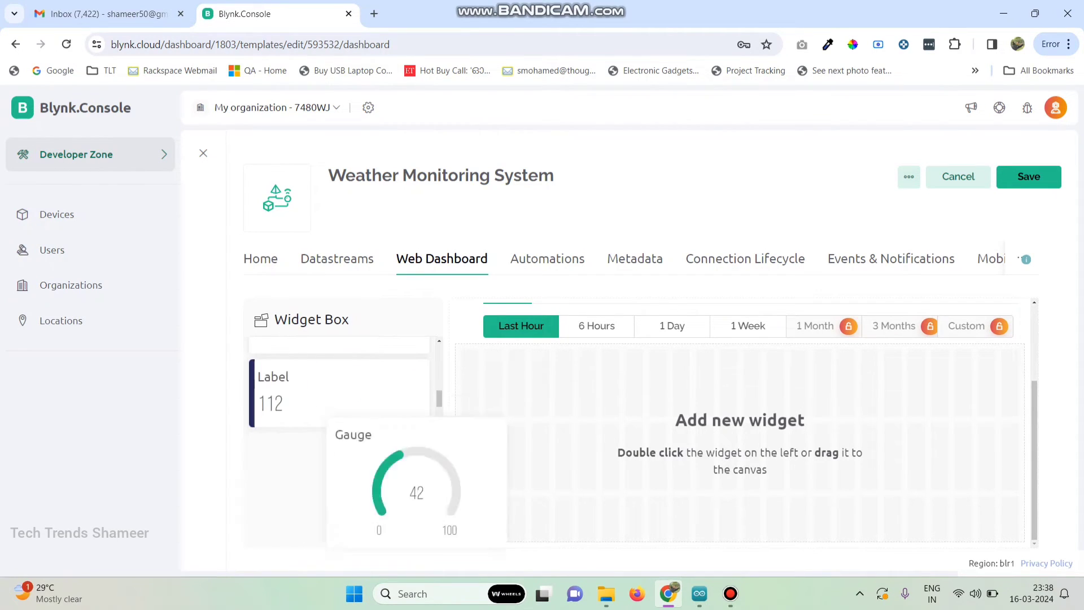
drag(339, 480, 585, 403)
drag(338, 480, 790, 429)
drag(338, 485, 903, 446)
Step: Add an LED widget to the web dashboard below the first gauge
scroll(339, 434, up, 5)
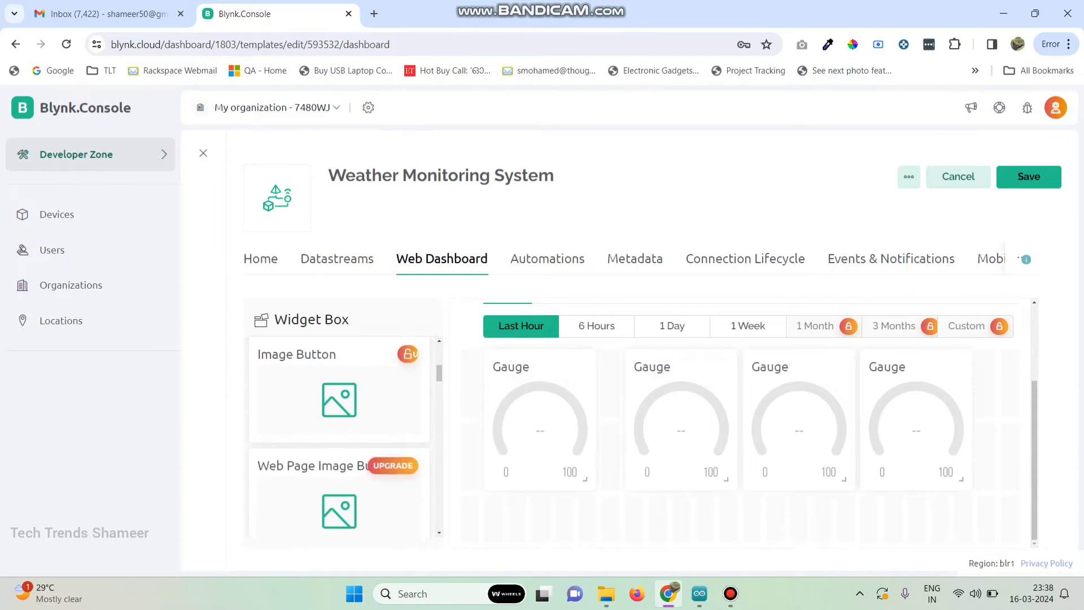
scroll(339, 435, down, 3)
scroll(338, 434, up, 3)
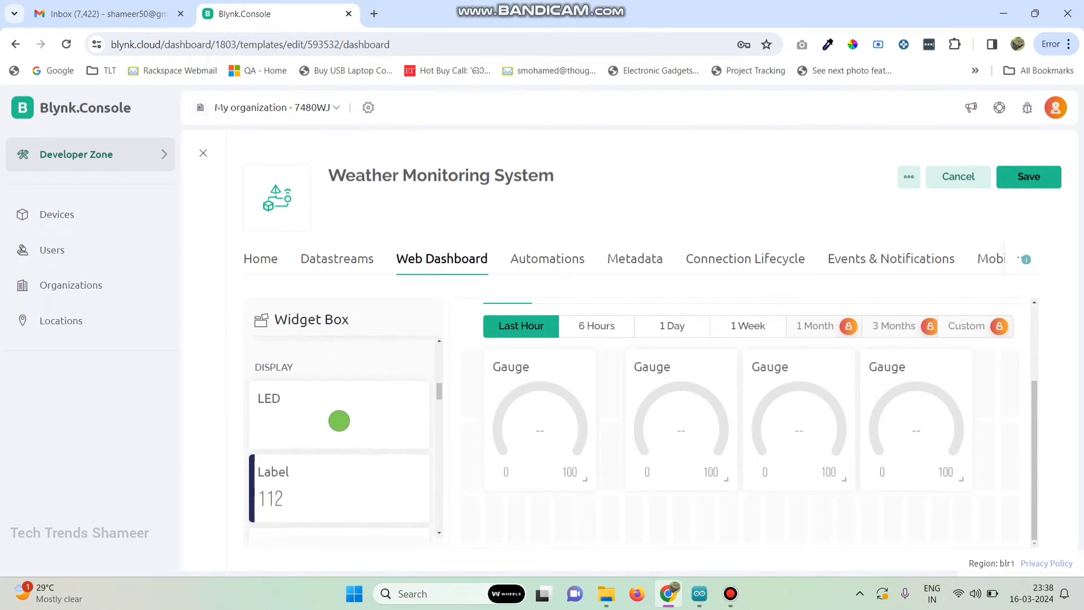
drag(339, 389, 529, 541)
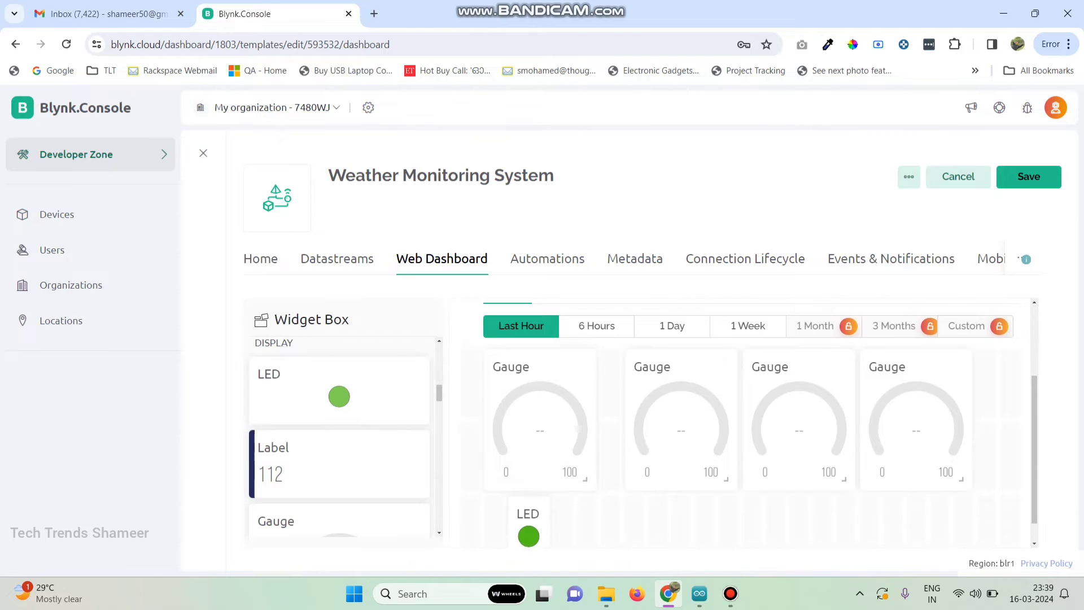
Step: Link the first gauge in the row to the Temperature (V0) datastream and save its settings
scroll(632, 497, down, 1)
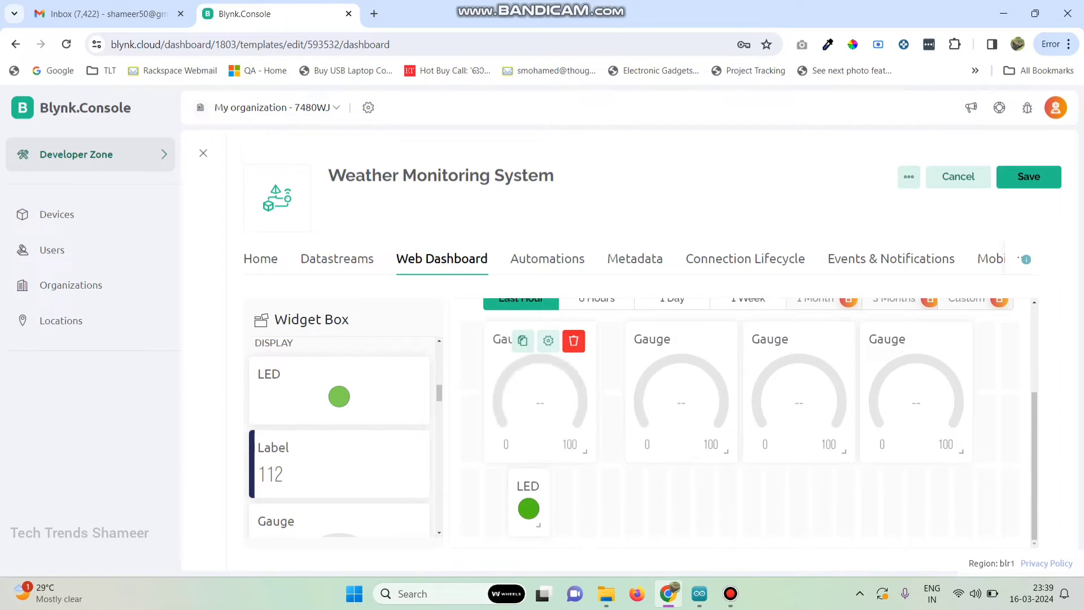
click(548, 341)
click(265, 270)
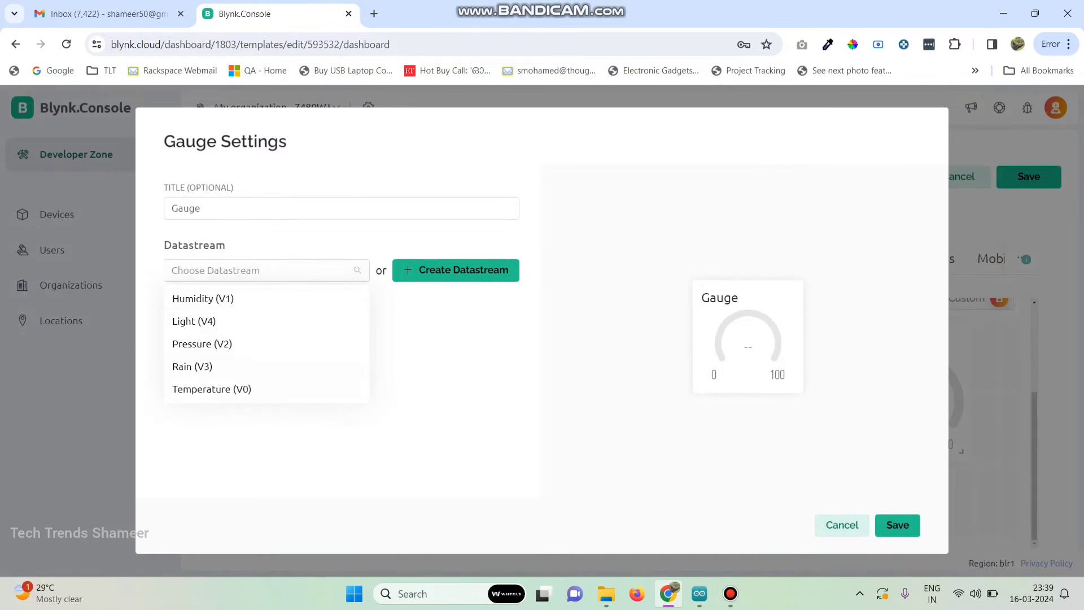
click(212, 388)
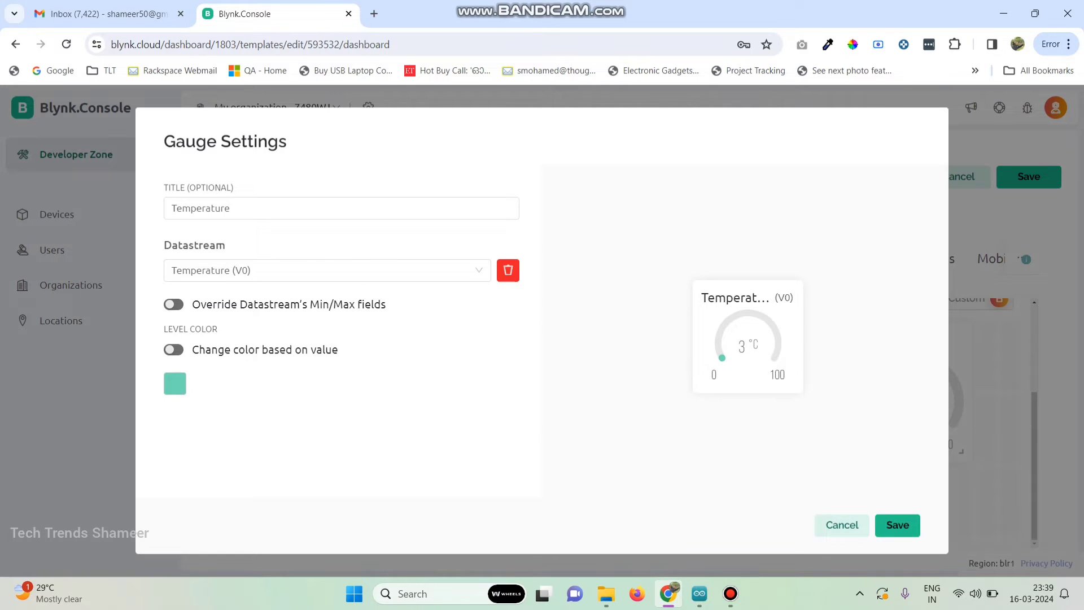
click(897, 525)
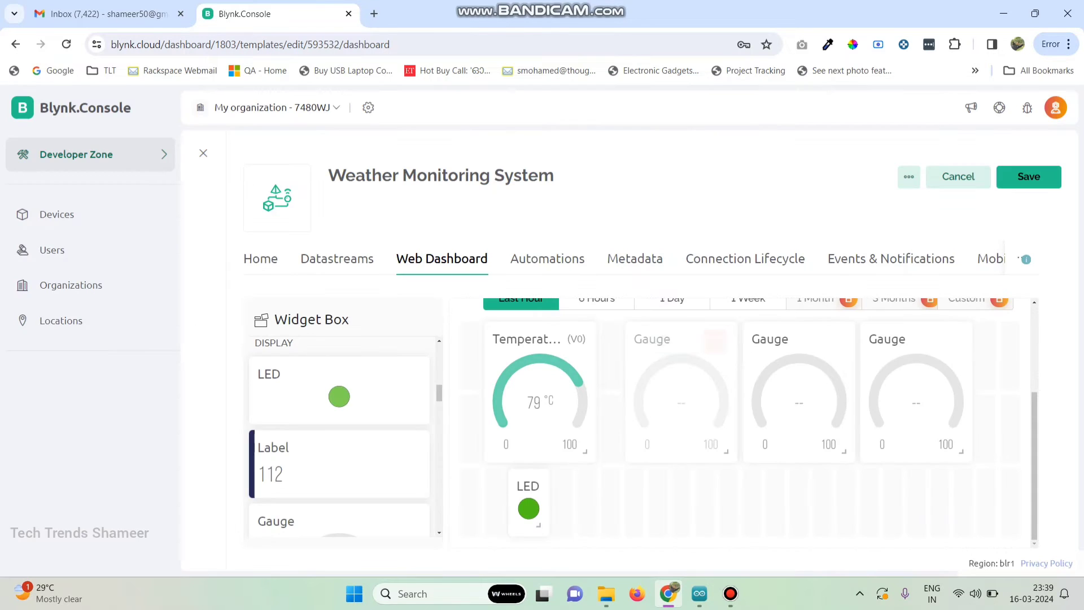
Step: Link the second gauge in the row to the Humidity (V1) datastream and save its settings
mouse_move(689, 342)
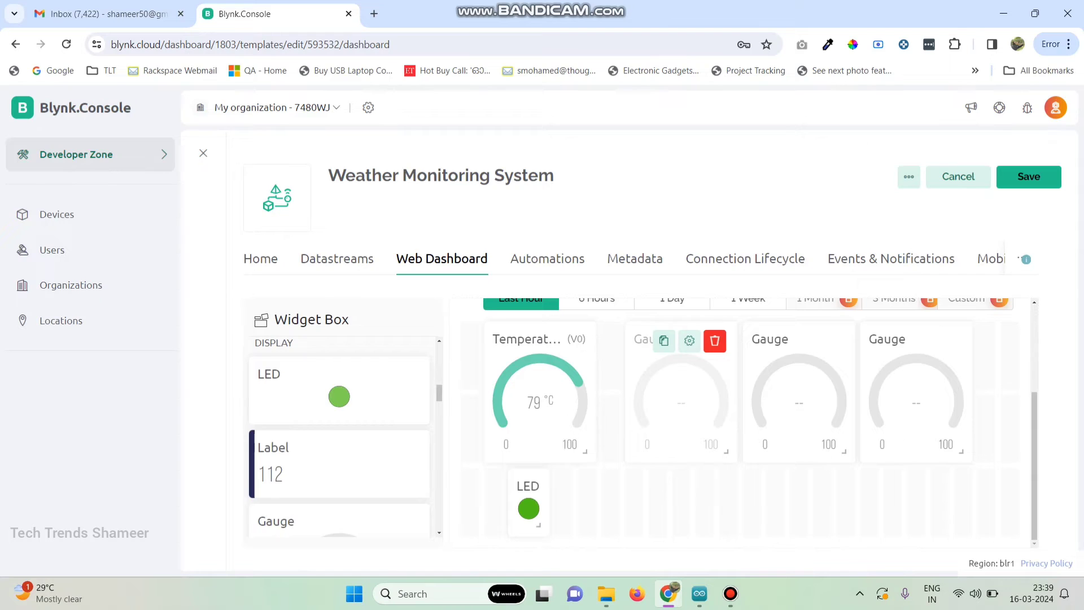
click(689, 340)
click(259, 270)
click(202, 298)
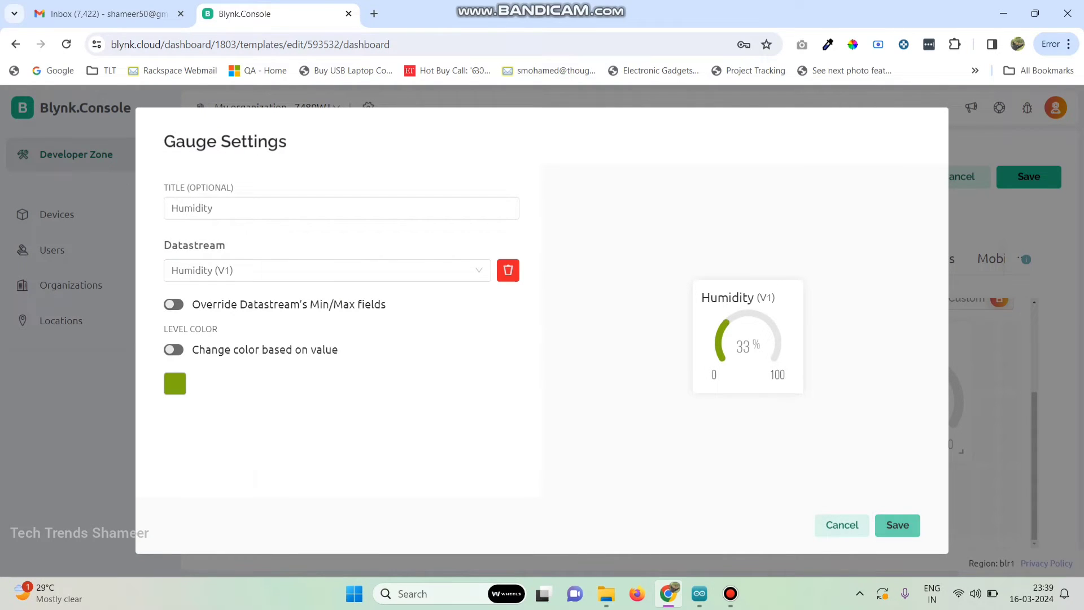
click(897, 524)
Step: Link the third gauge in the row to the Pressure (V2) datastream and save its settings
click(807, 340)
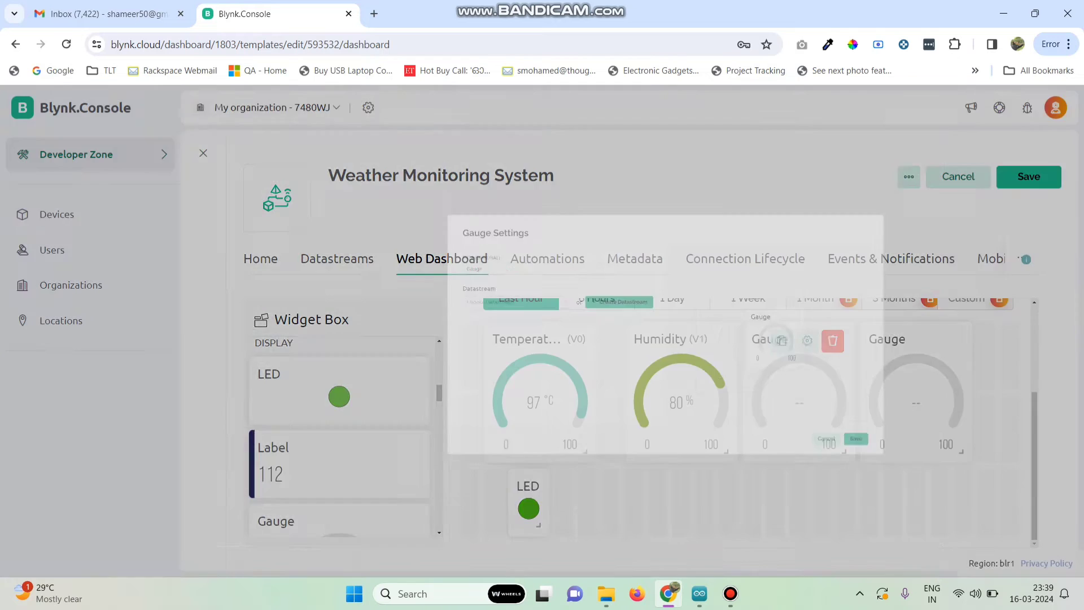
click(259, 270)
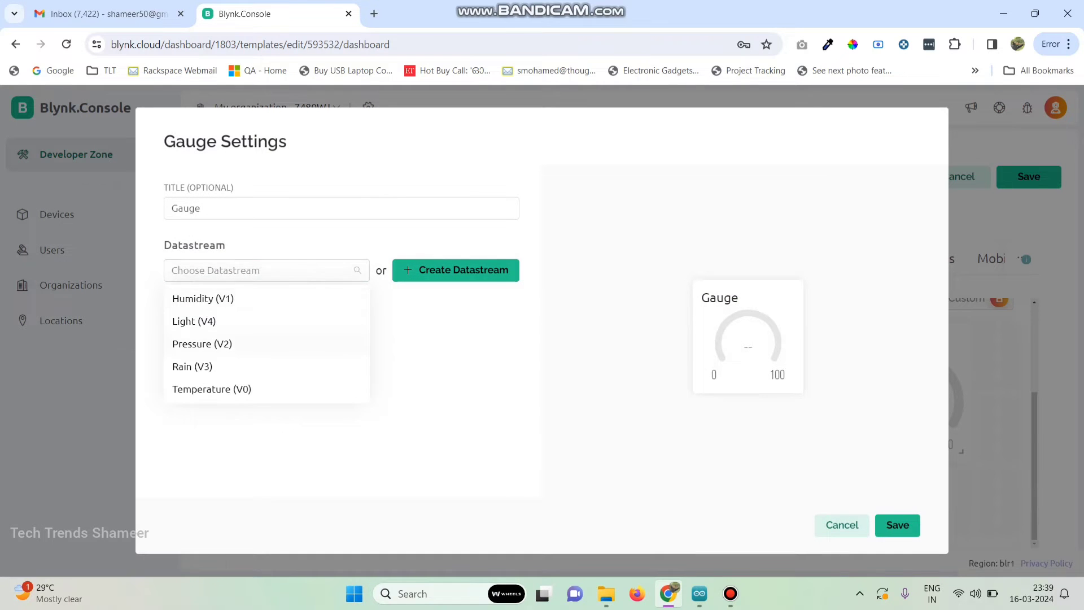
double_click(212, 343)
click(271, 420)
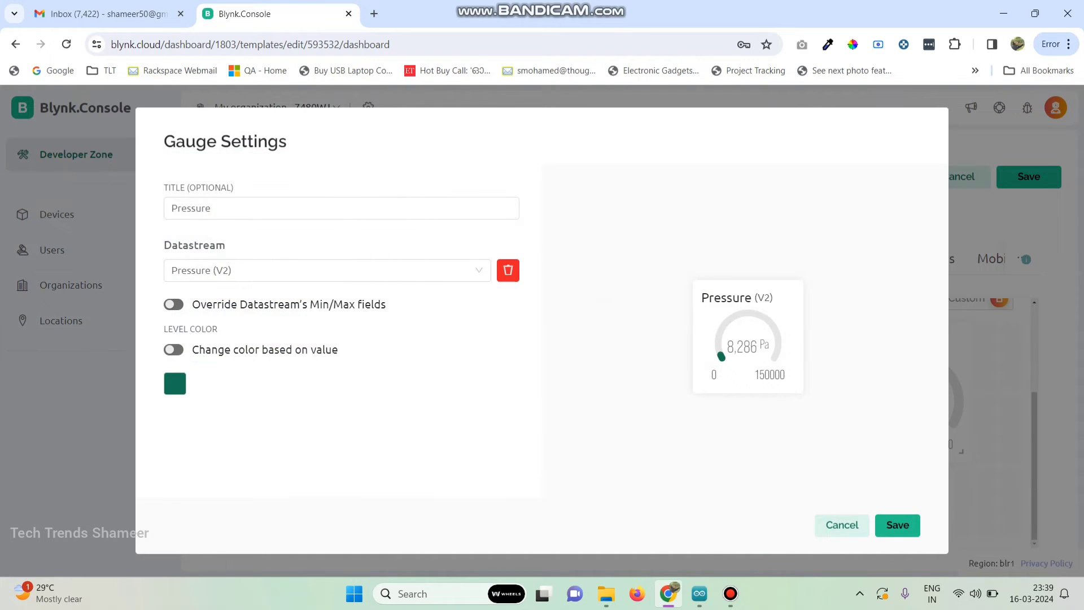
click(897, 525)
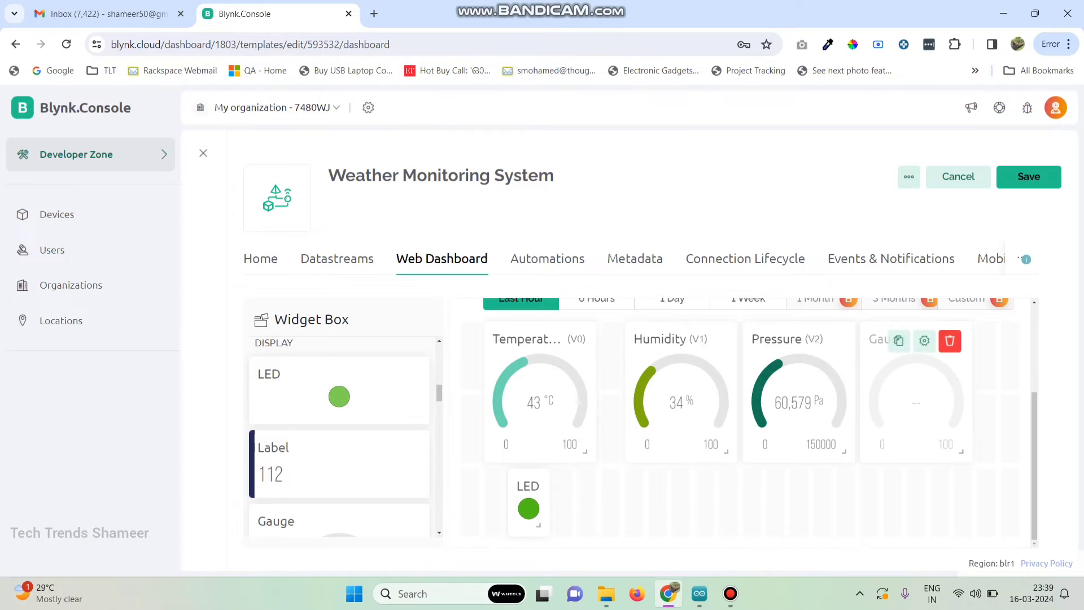
Step: Link the fourth gauge in the row to the Rain (V3) datastream and save its settings
click(923, 340)
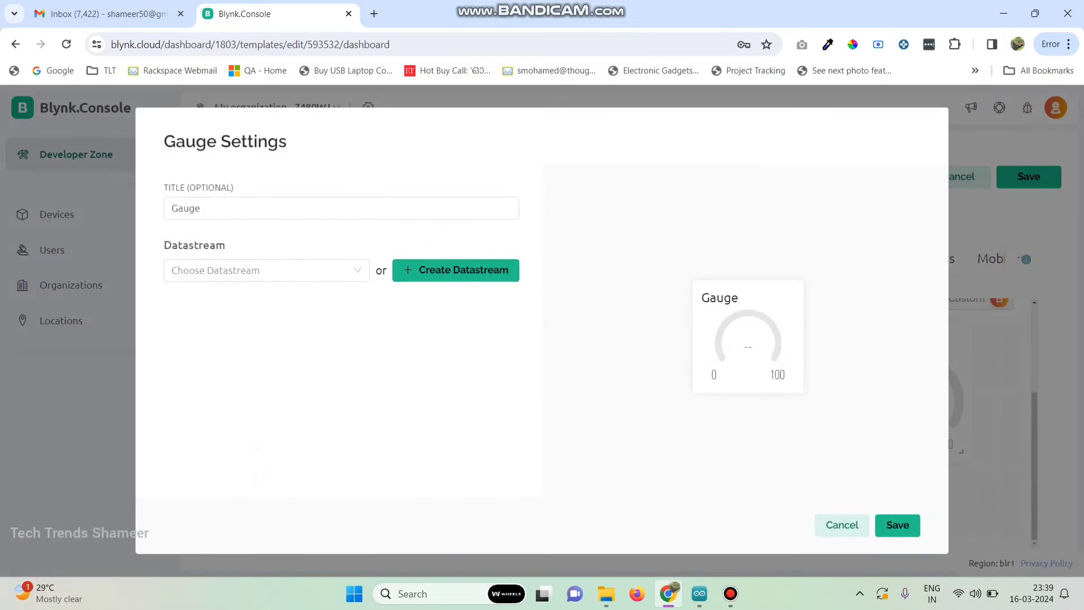
click(259, 270)
click(193, 366)
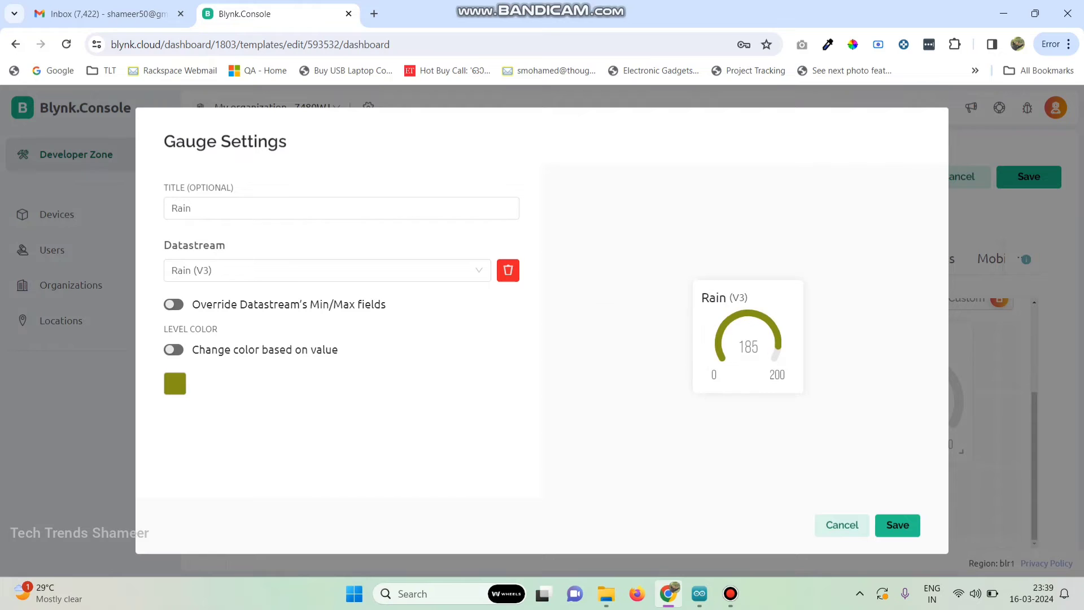
click(898, 524)
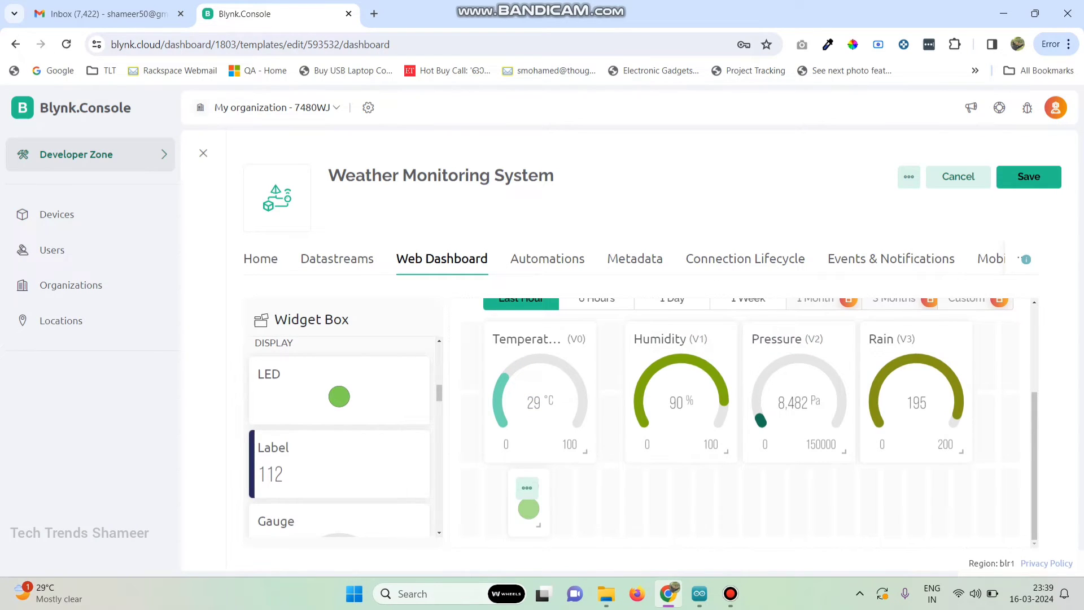
Step: Link the LED widget to the Light (V4) datastream, then save the Weather Monitoring System template
click(527, 487)
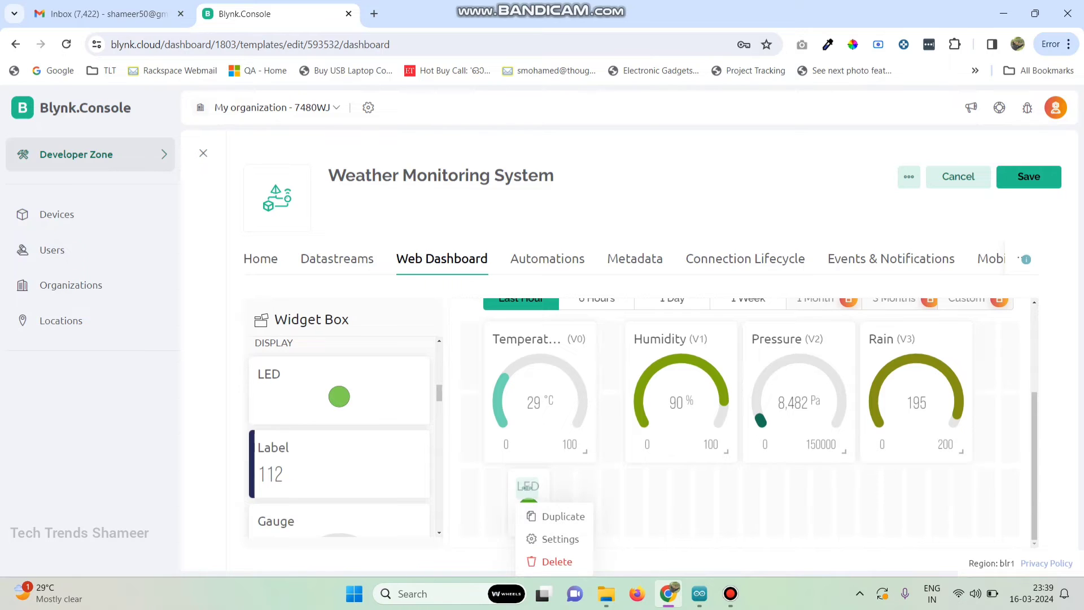
click(561, 538)
click(265, 270)
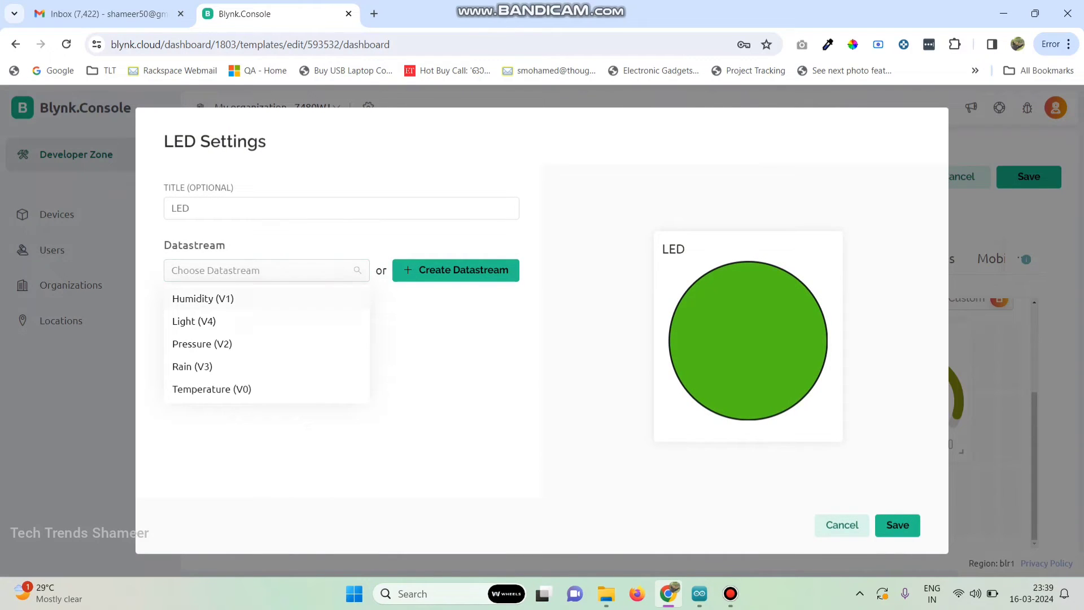
click(195, 321)
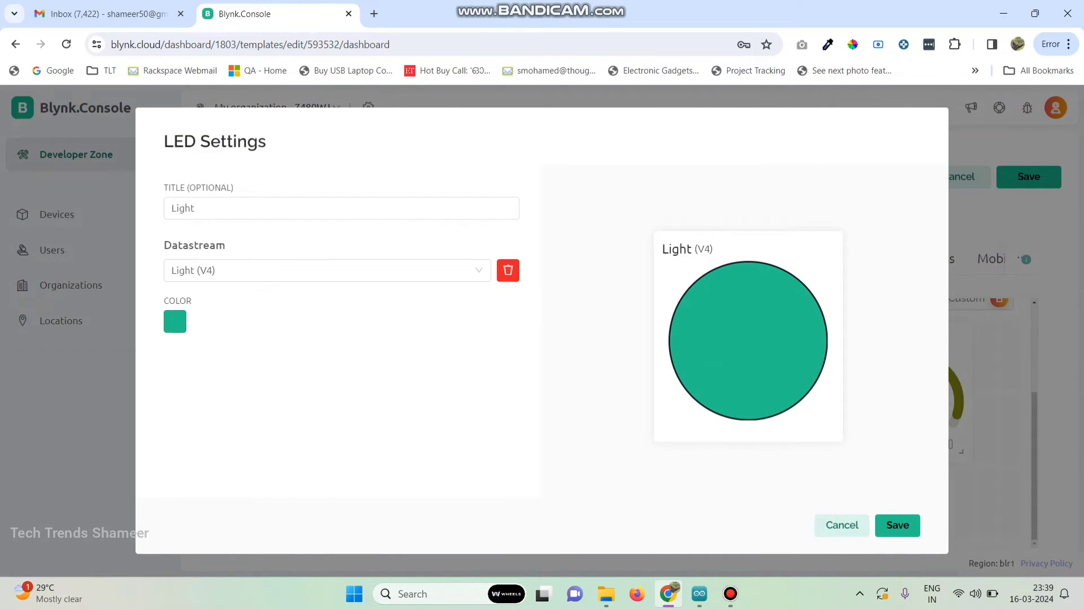
click(897, 525)
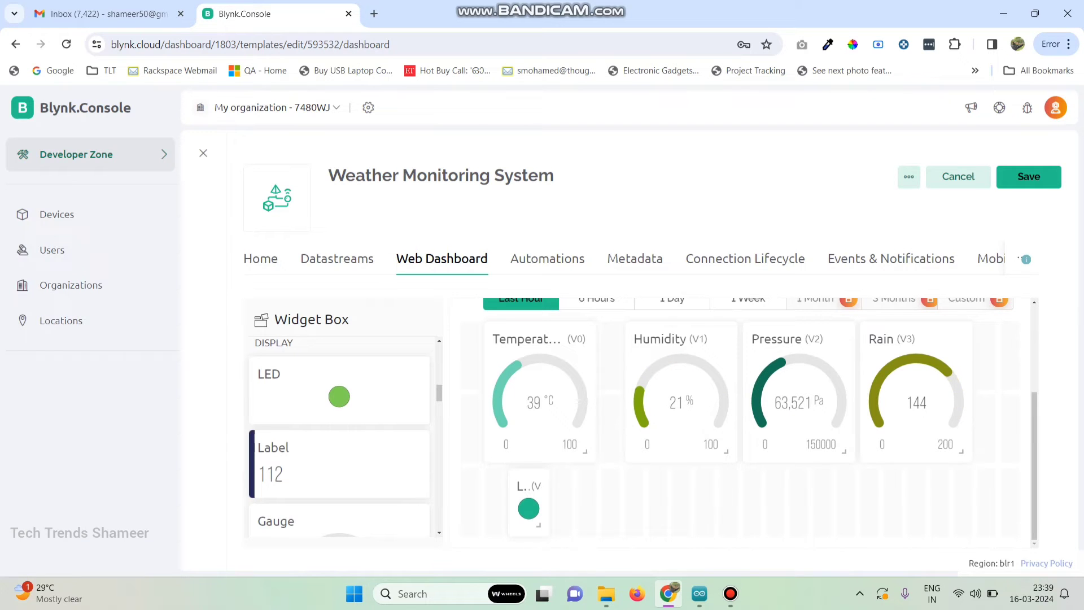
click(1028, 176)
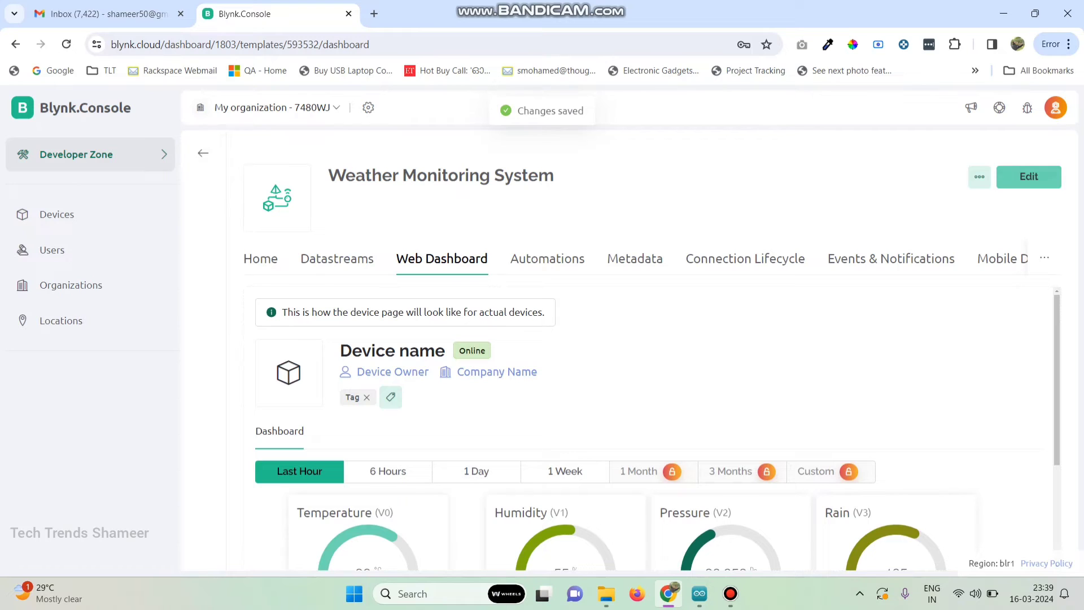
Step: Create a new device from the Weather Monitoring System template, keeping Weather Monitoring System as the device name
click(57, 214)
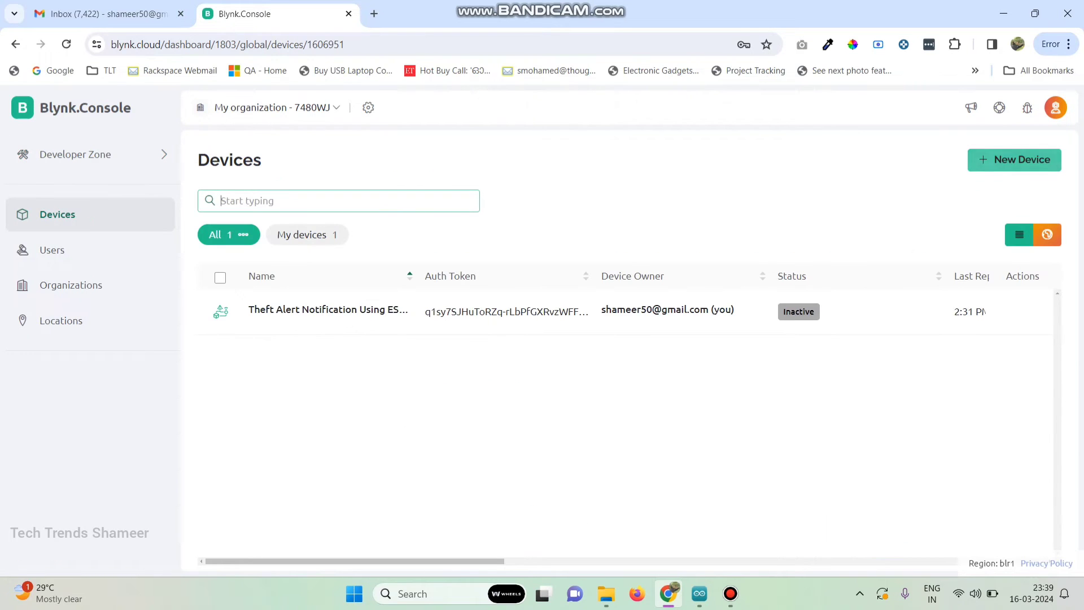
click(1014, 159)
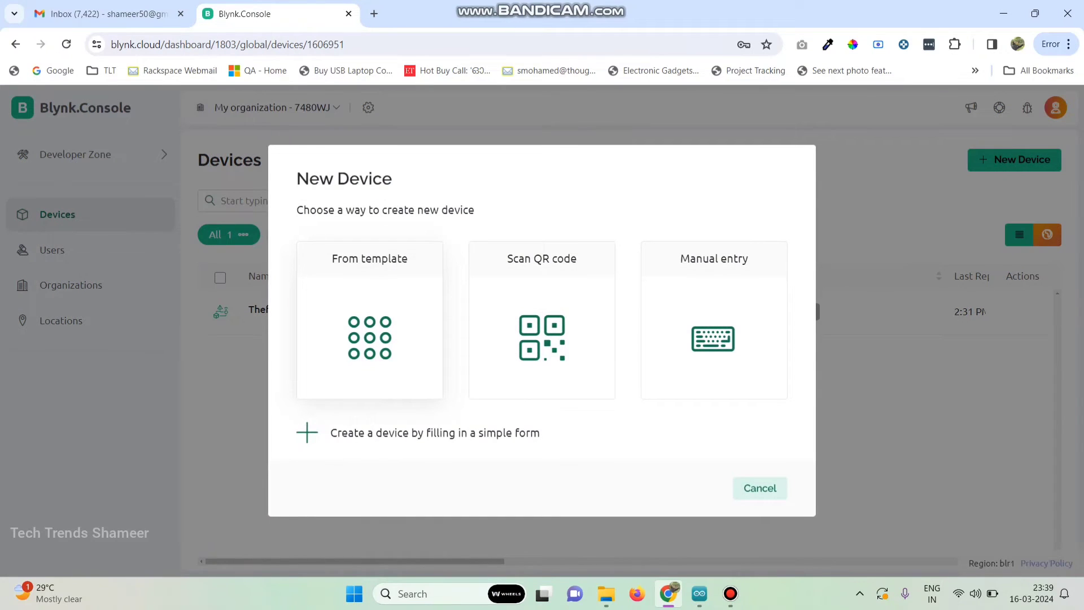
click(370, 321)
click(541, 311)
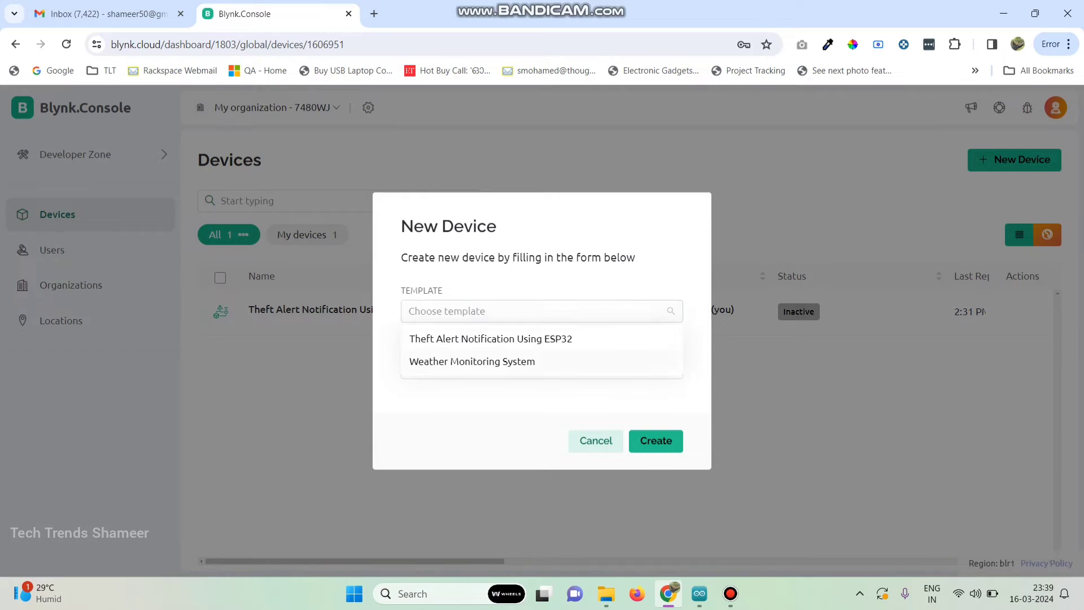
click(472, 361)
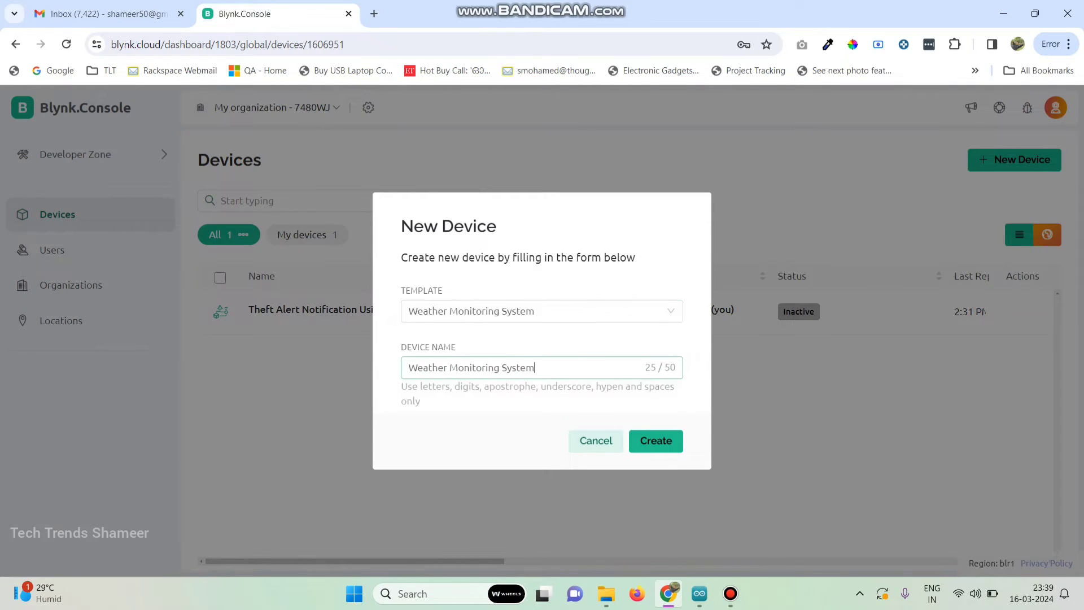
click(656, 441)
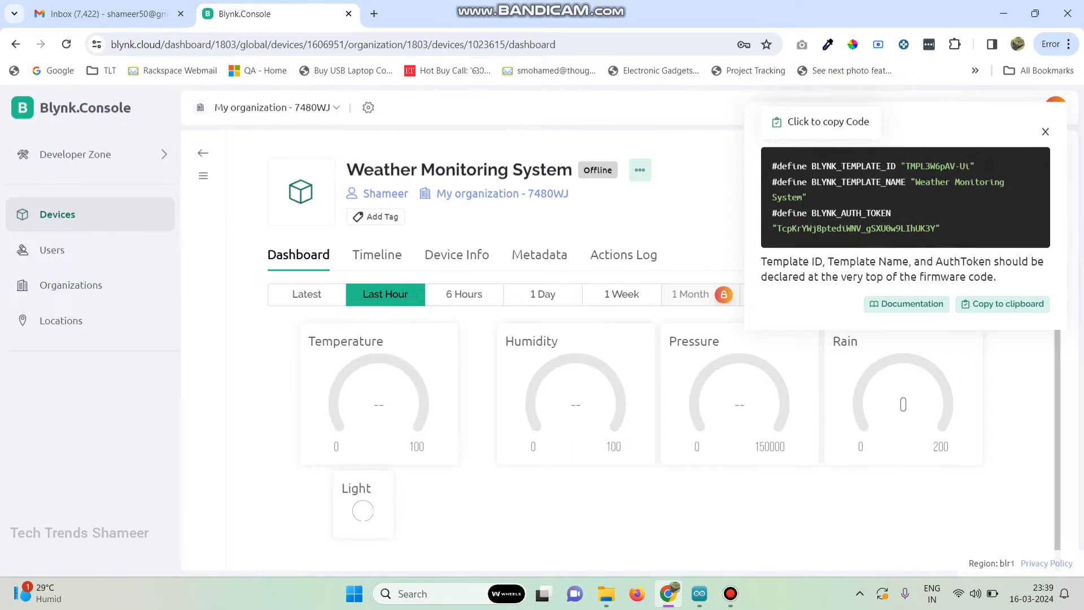
Step: Copy the new device's firmware defines and paste them over the Blynk template ID, template name and auth token lines in the Arduino IDE sketch
click(905, 198)
click(699, 593)
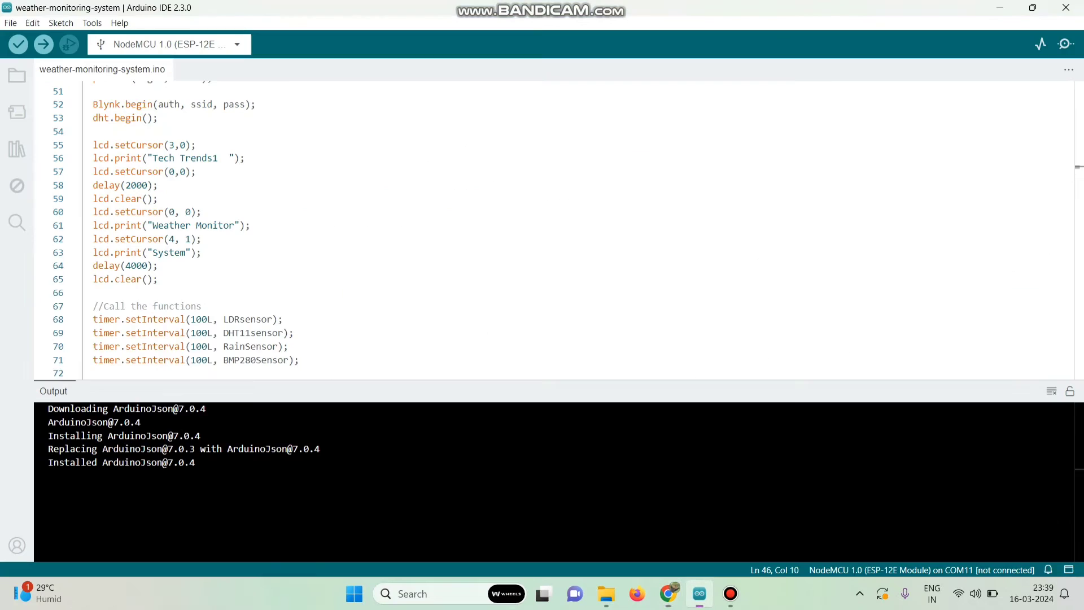
drag(1079, 198, 1079, 97)
drag(403, 155, 81, 127)
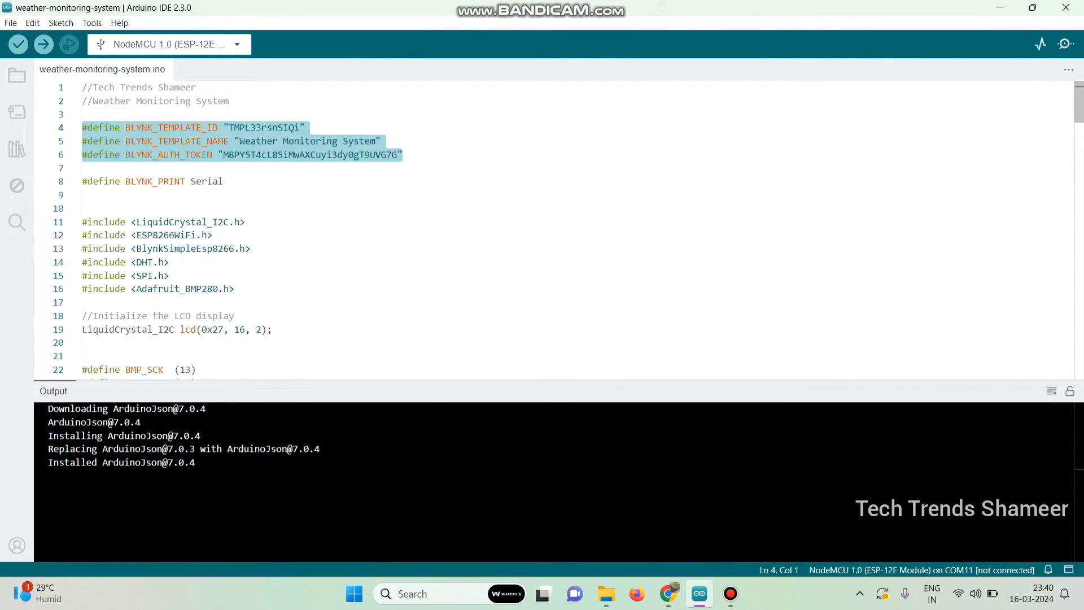
key(ctrl+v)
key(ctrl+s)
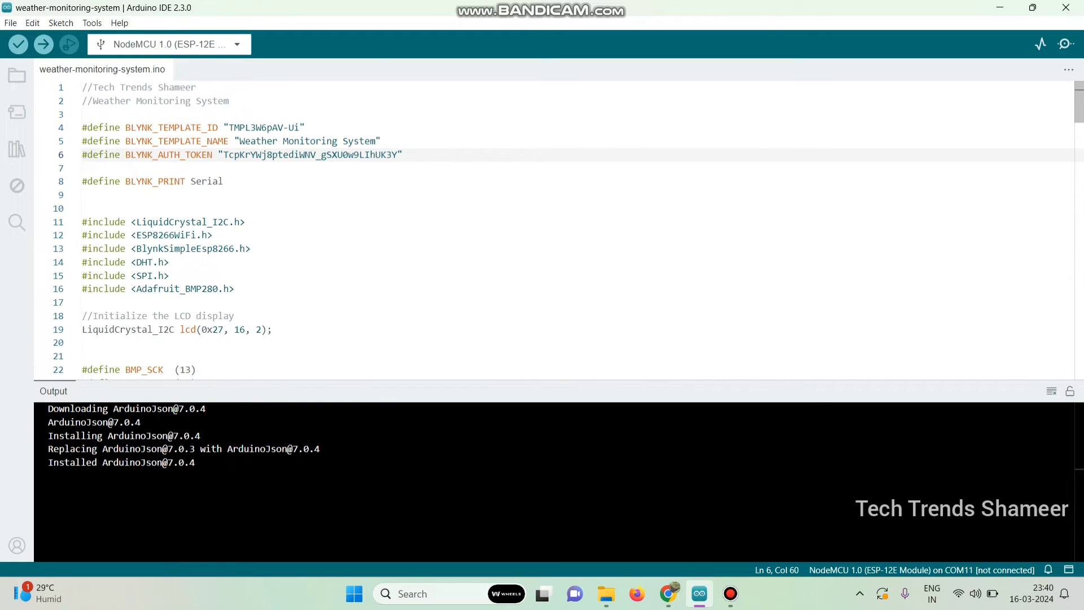
Step: Confirm NodeMCU 1.0 (ESP-12E Module) as the board and COM11 Serial Port (USB) as the port for the sketch
key(ctrl+r)
drag(130, 221, 234, 288)
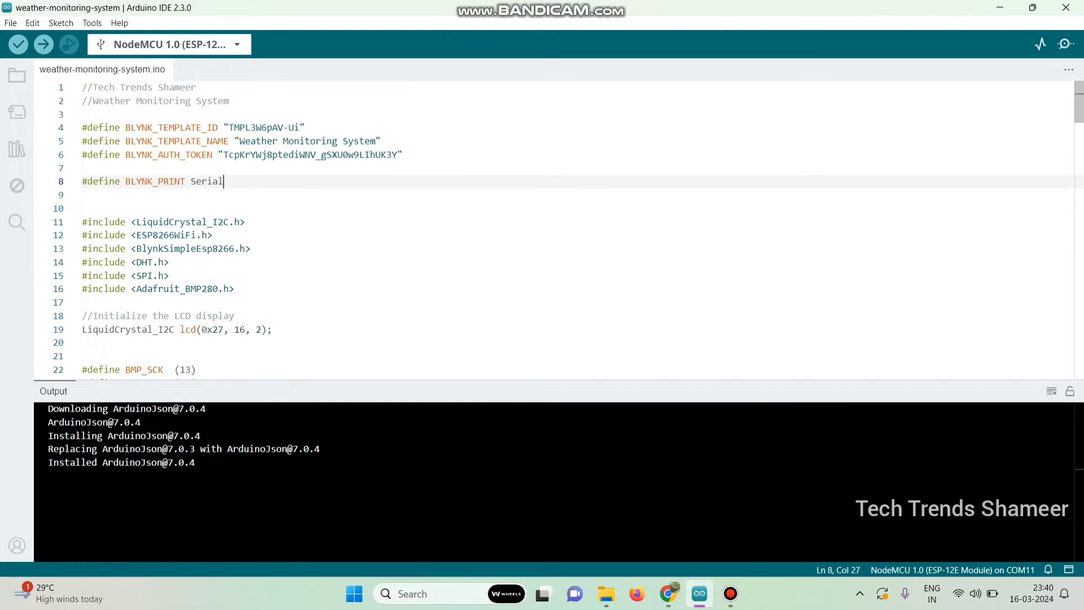
click(231, 44)
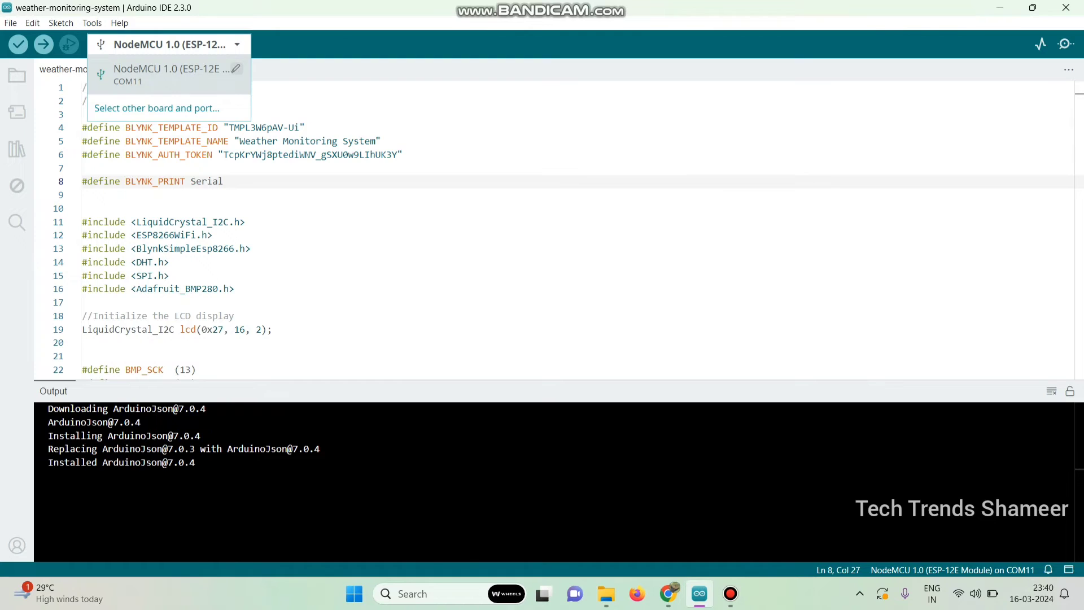
click(236, 69)
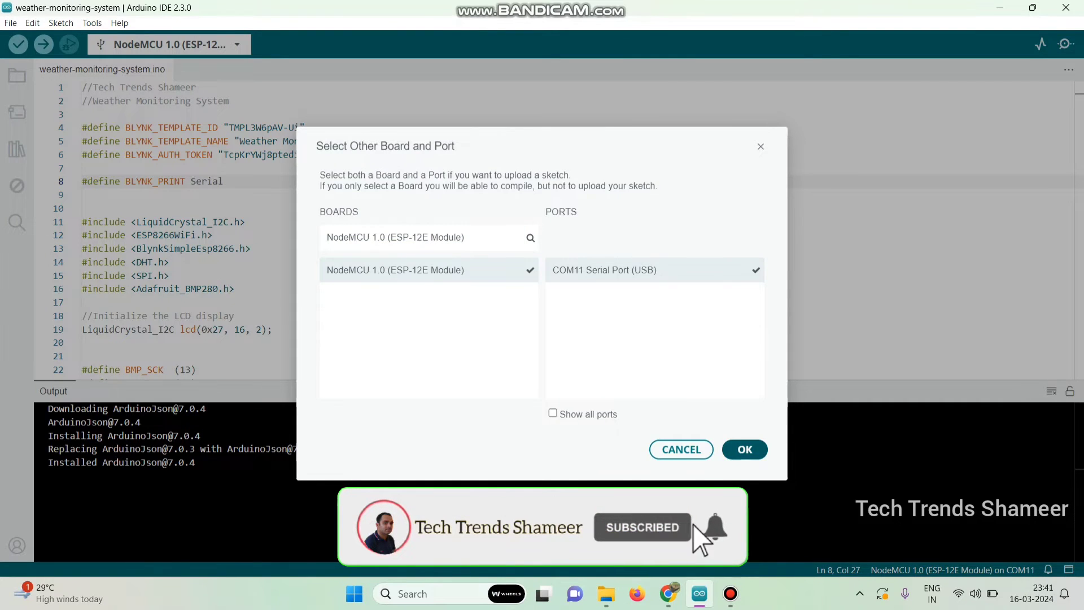
click(744, 450)
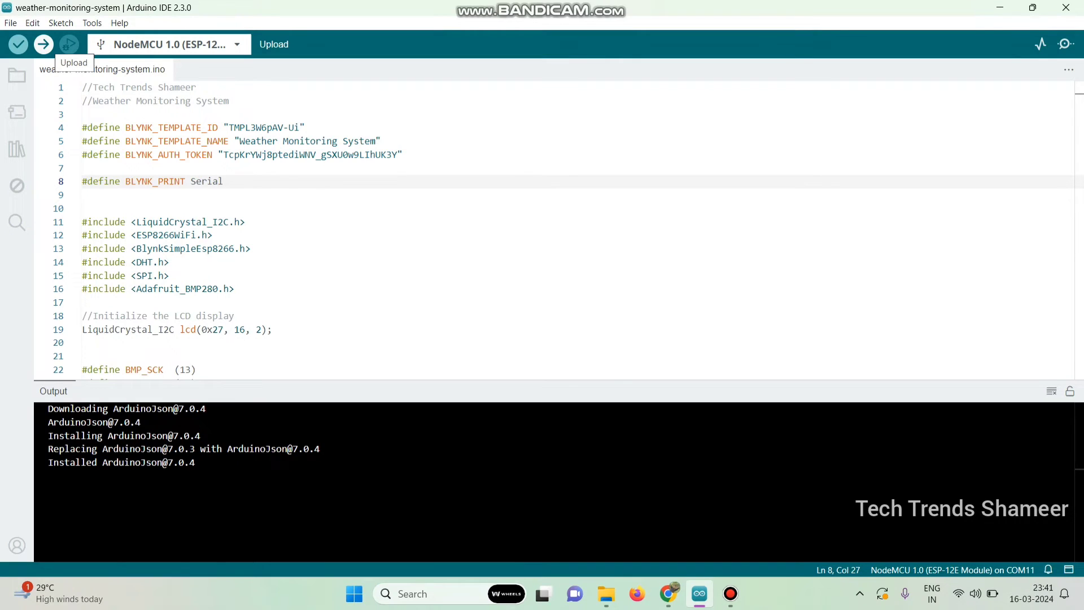
click(84, 195)
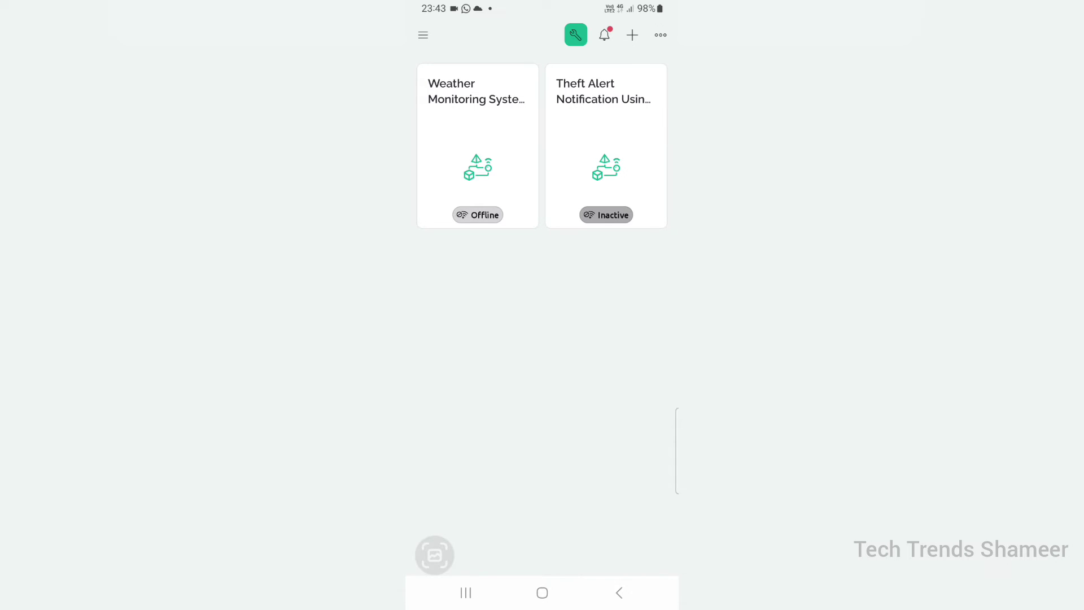
Step: In the Blynk mobile app, open the Weather Monitoring System device for editing and add two Gauge widgets side by side
click(478, 146)
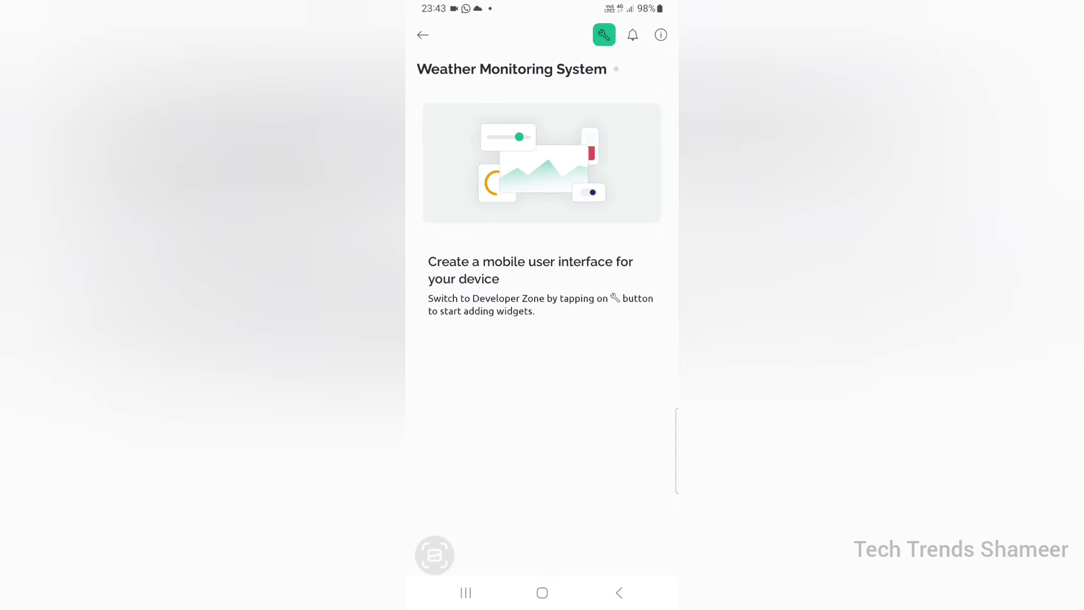
click(603, 34)
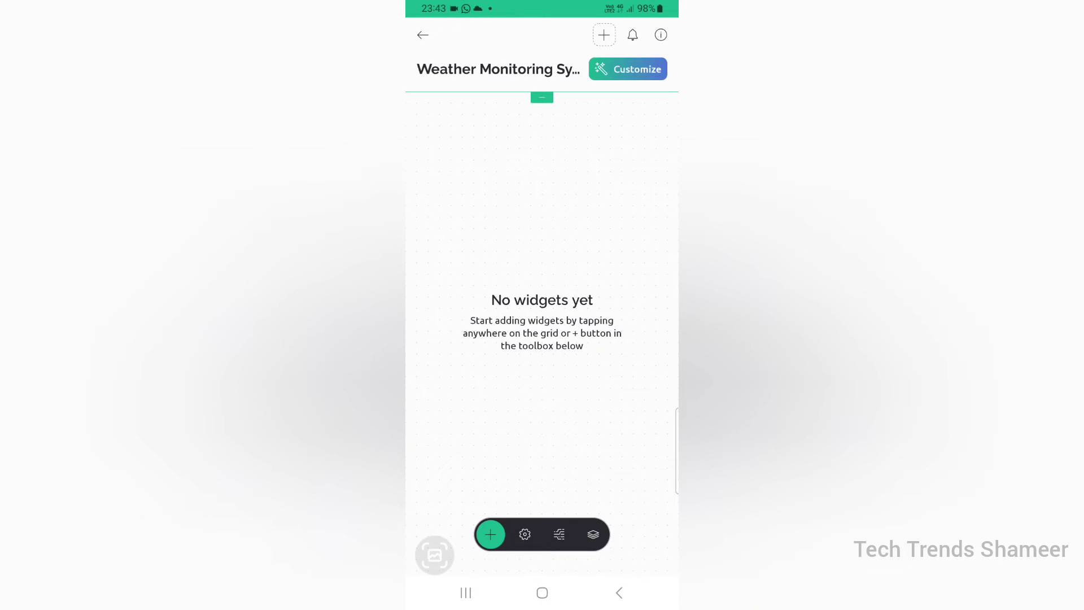
click(490, 534)
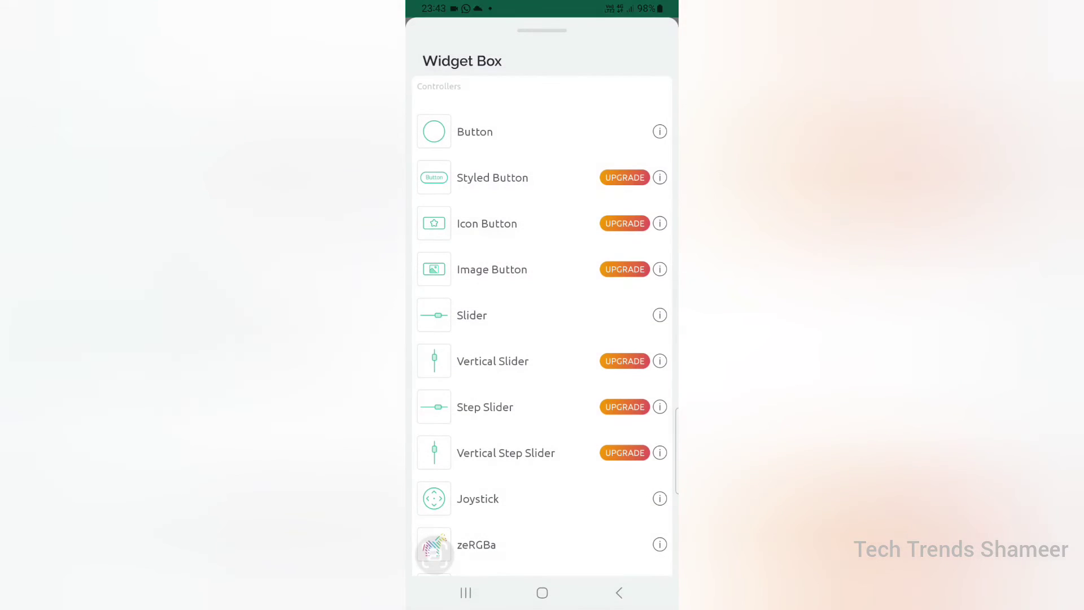
scroll(542, 324, down, 8)
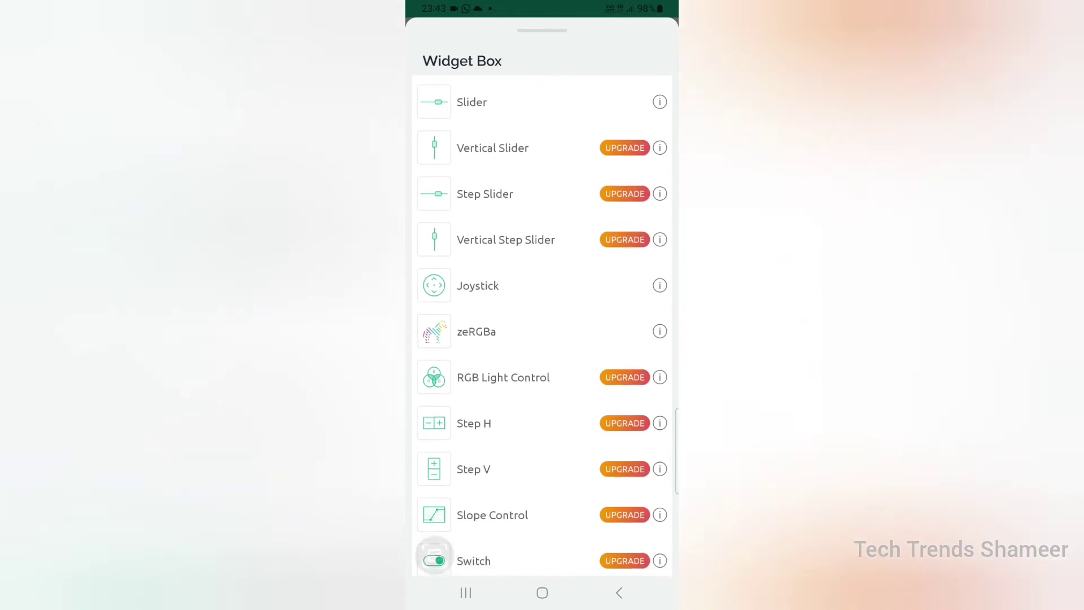
scroll(542, 324, down, 5)
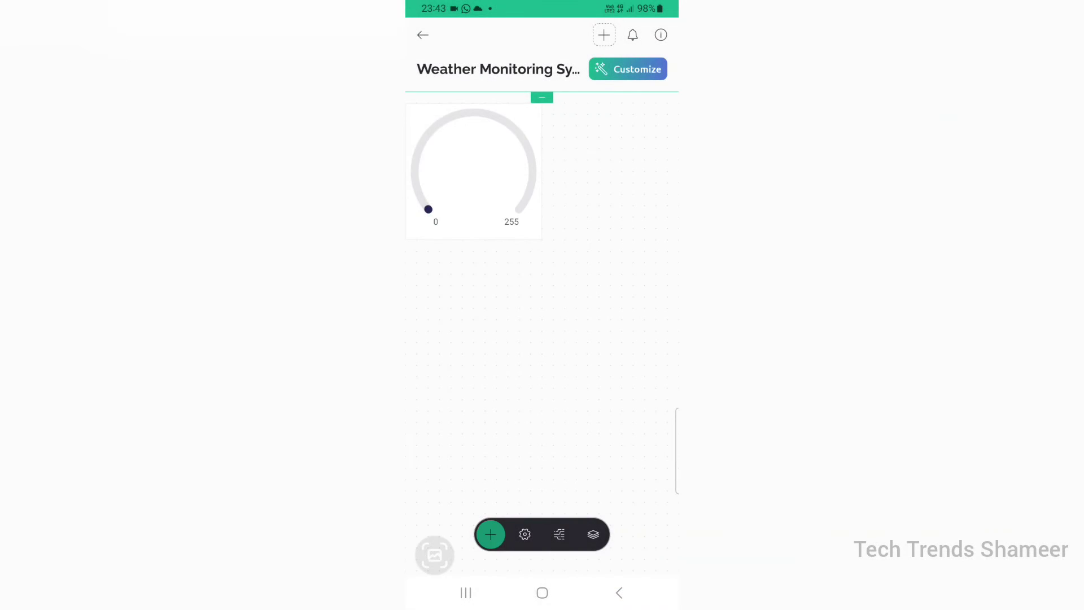
scroll(542, 324, down, 10)
scroll(541, 325, down, 3)
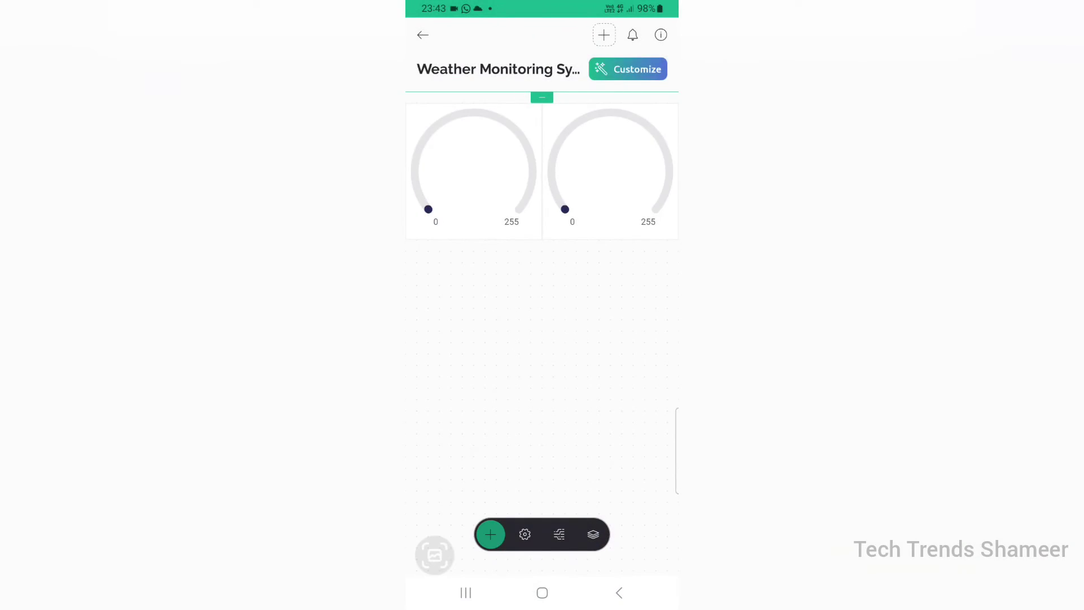
Step: Add further display widgets from the Widget Box to the mobile dashboard beneath the two gauges
click(490, 534)
scroll(542, 325, down, 10)
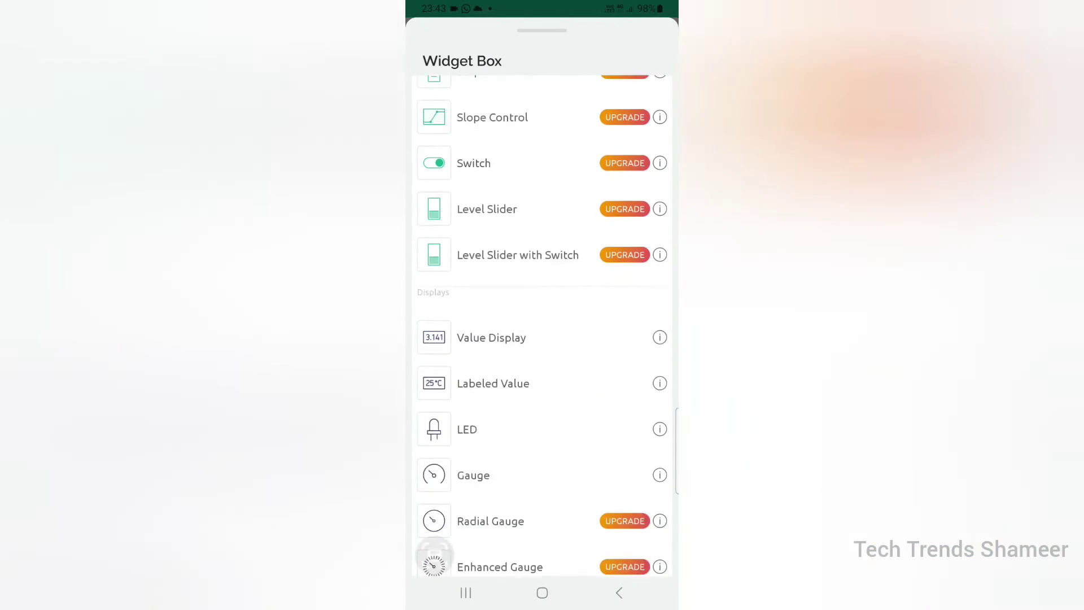
scroll(542, 325, down, 2)
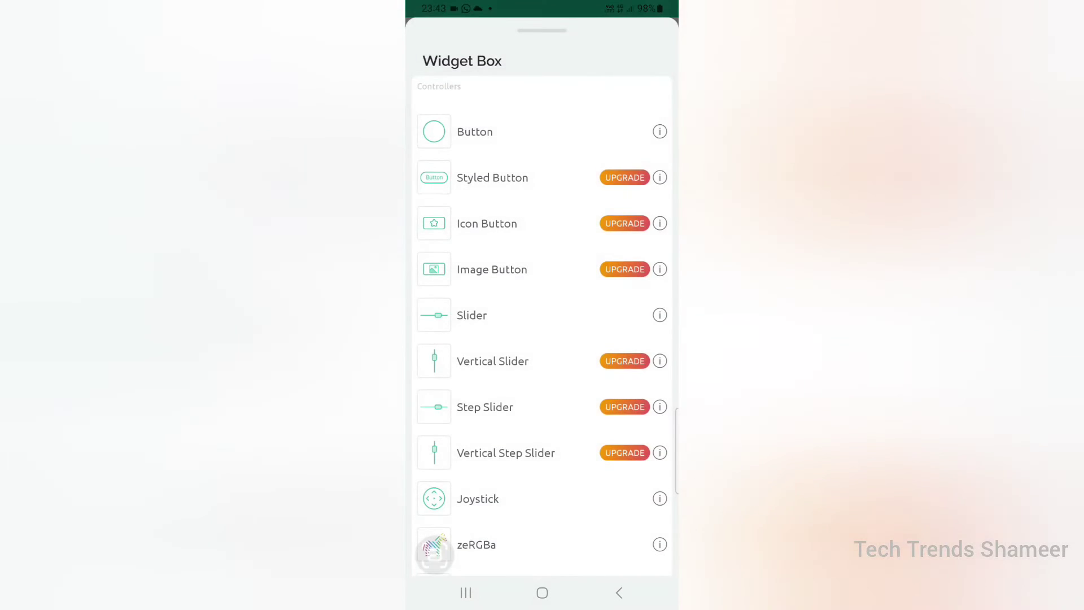
scroll(542, 324, down, 10)
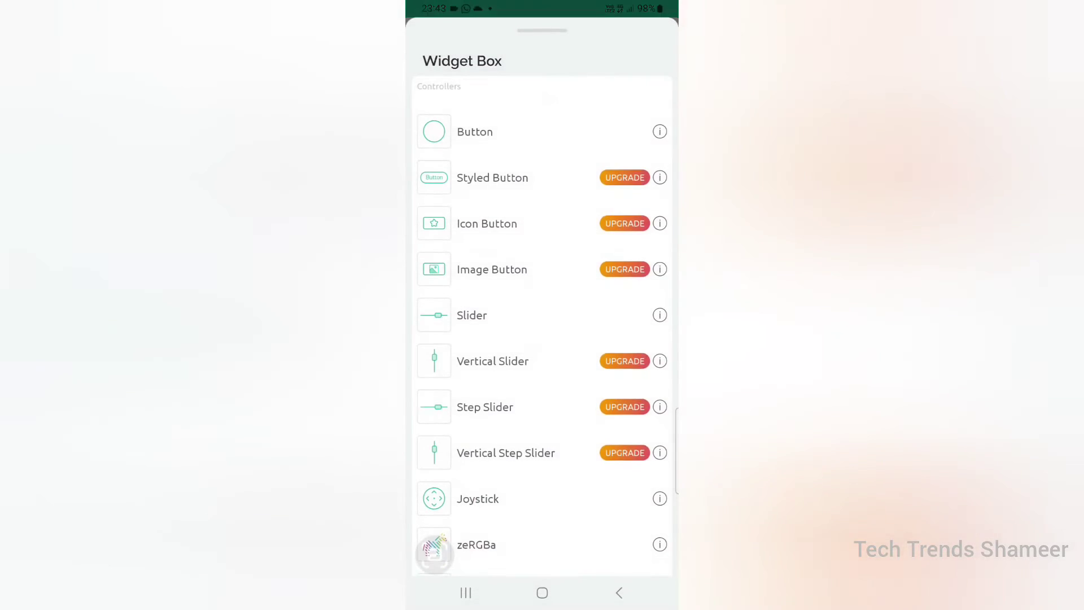
scroll(542, 324, down, 10)
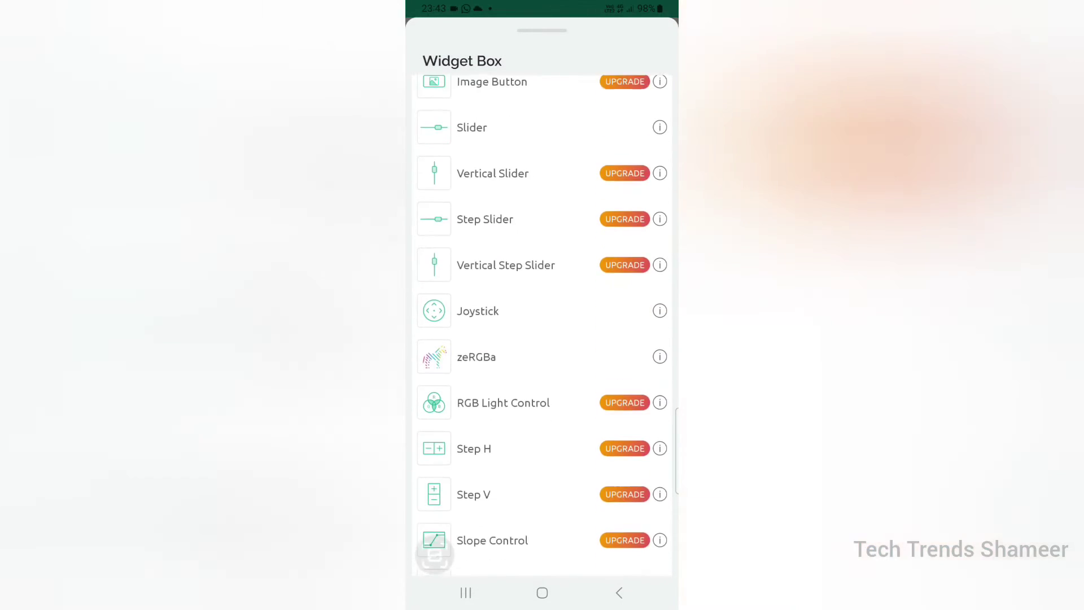
scroll(542, 325, down, 3)
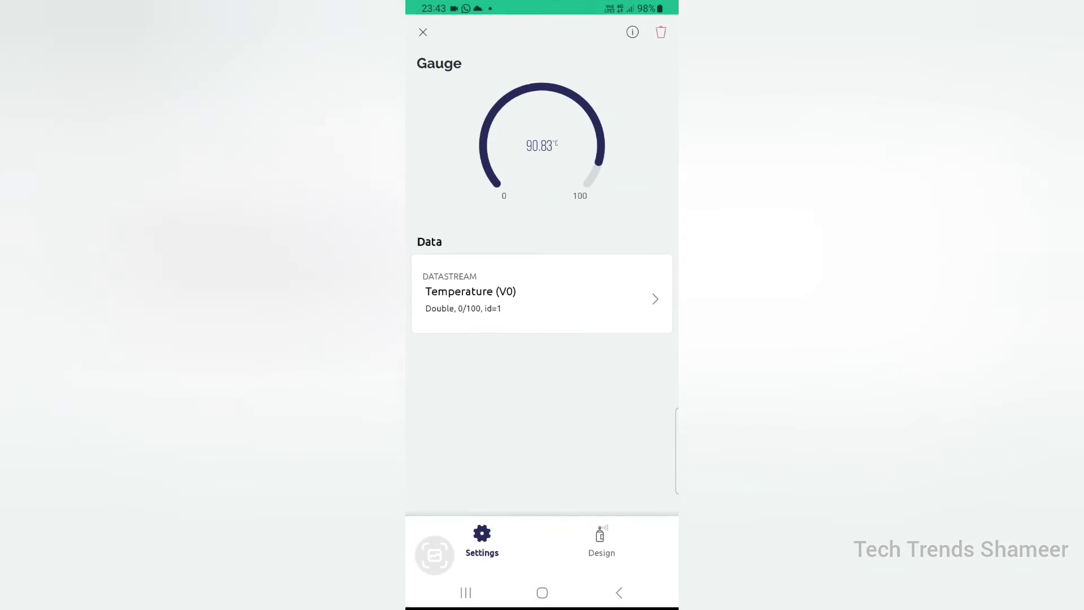
Step: Set the title of the gauge linked to the Temperature (V0) datastream to "Temperature"
click(601, 543)
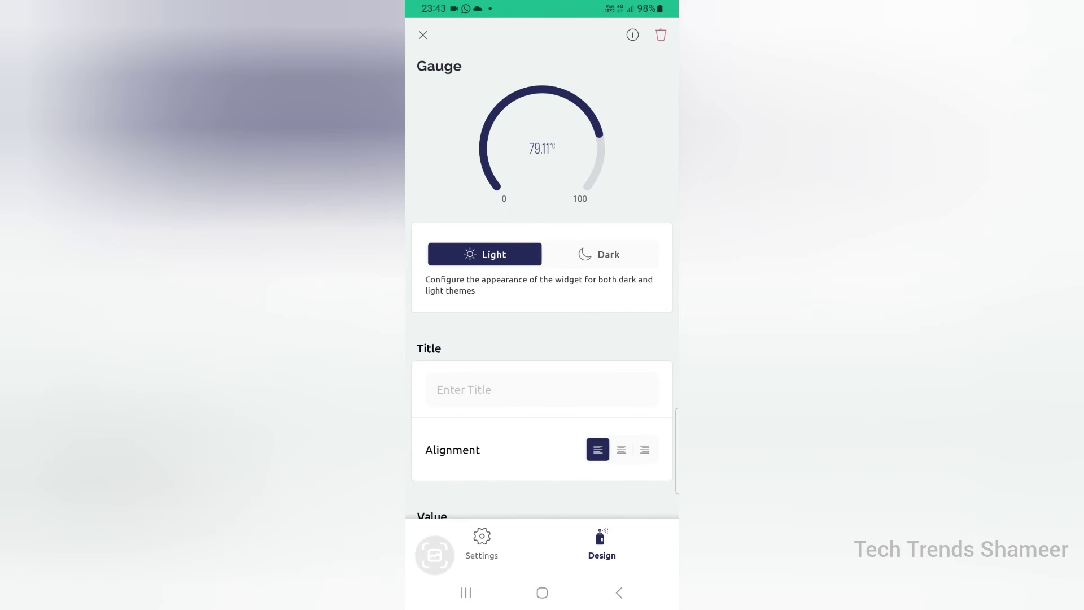
click(542, 390)
text(Temperature)
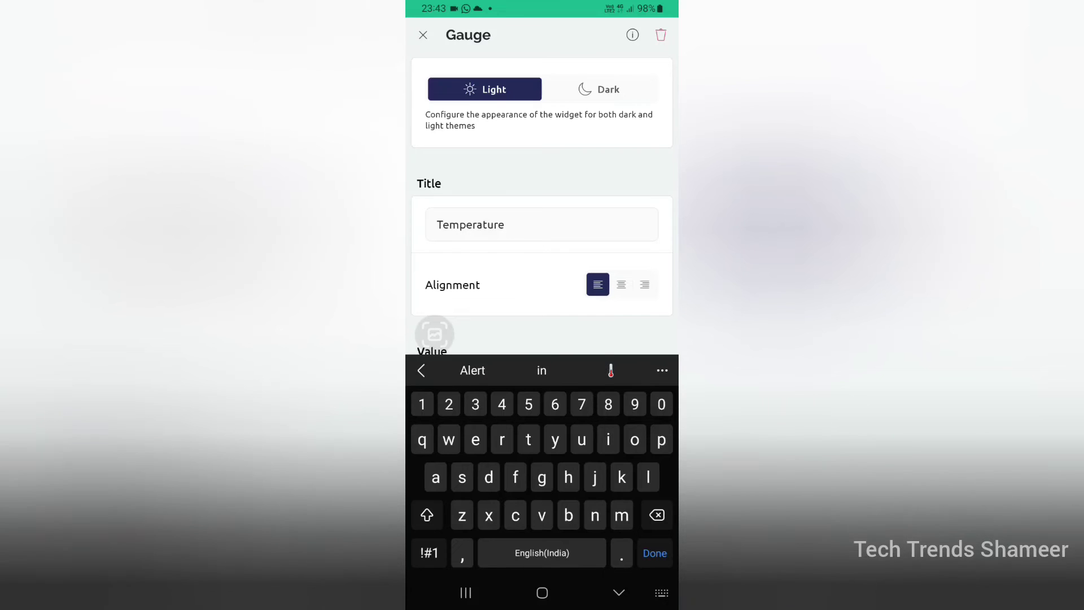